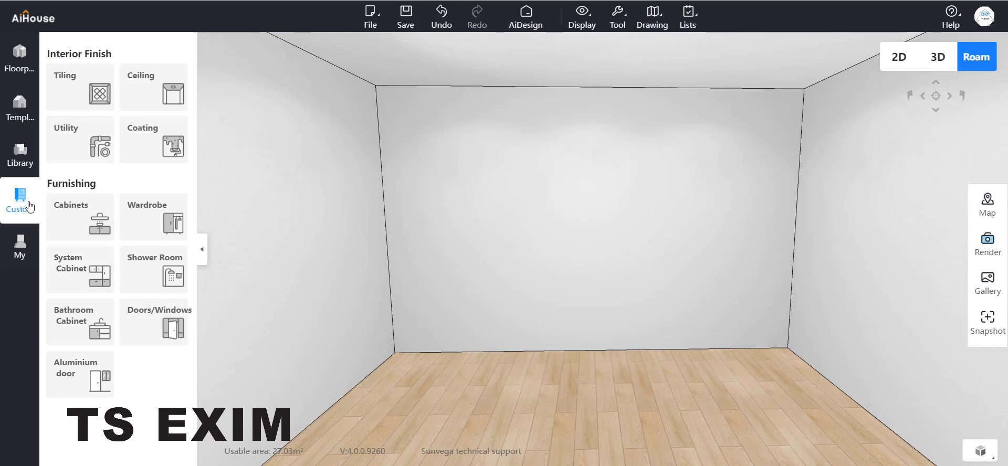
- Open the Aluminium door design module and list the three-track sliding doors
click(79, 382)
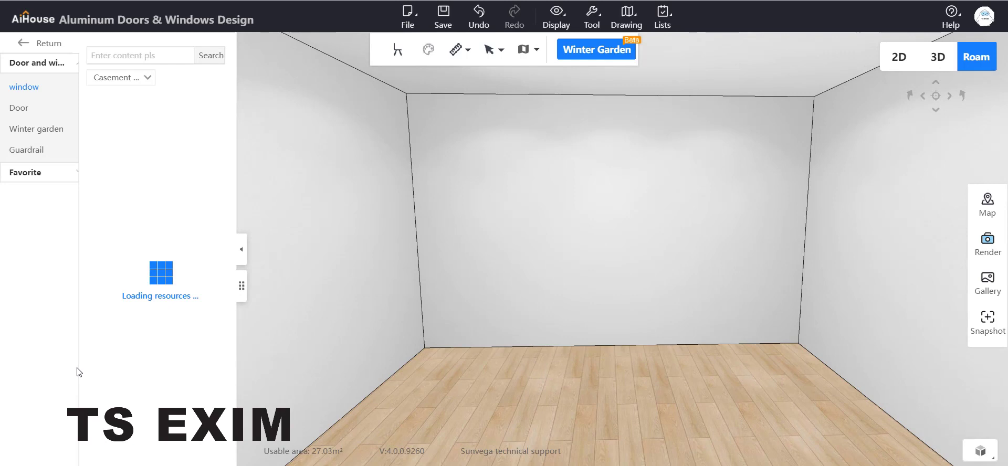
click(24, 111)
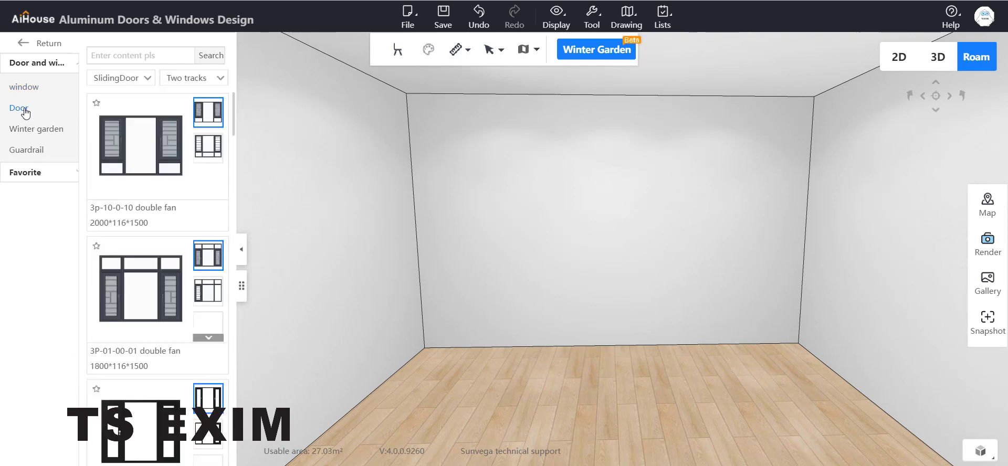
click(196, 78)
click(206, 117)
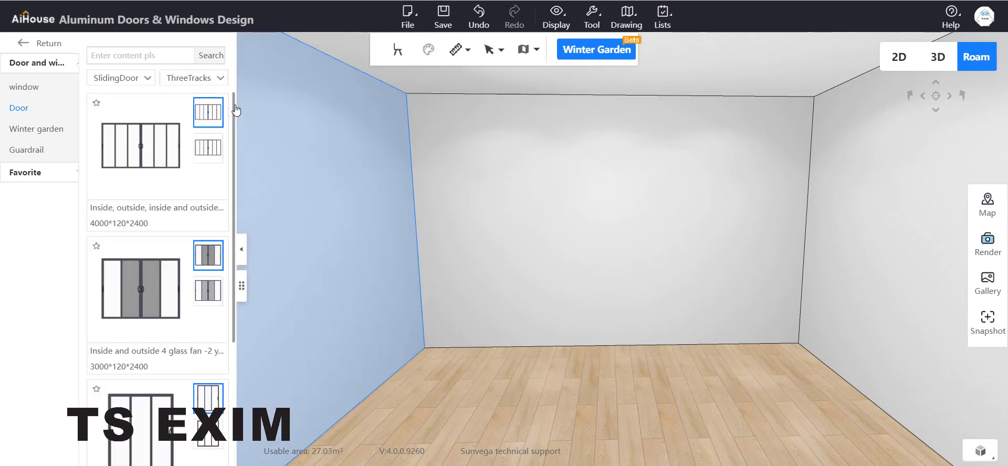
- Place the "Inside and outside 3 glass sliding door" (2000*120*2400) in the west wall of the room plan
scroll(199, 273, down, 4)
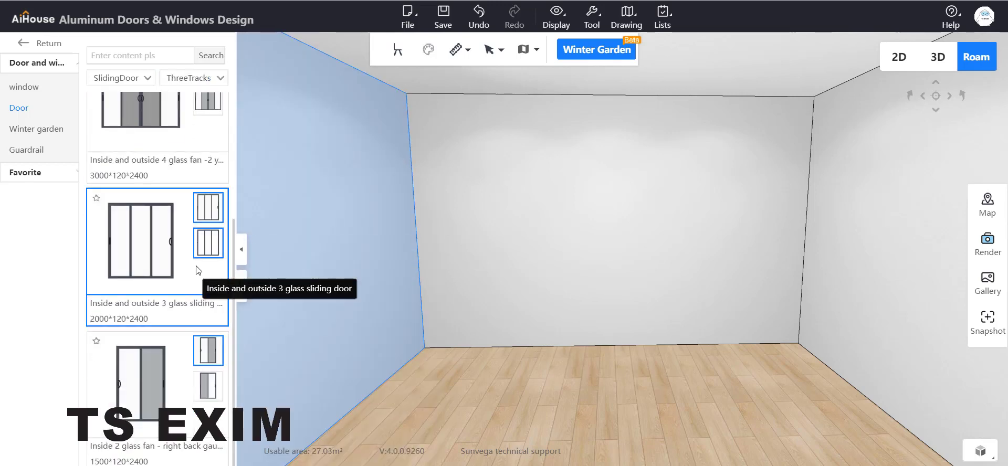
click(141, 242)
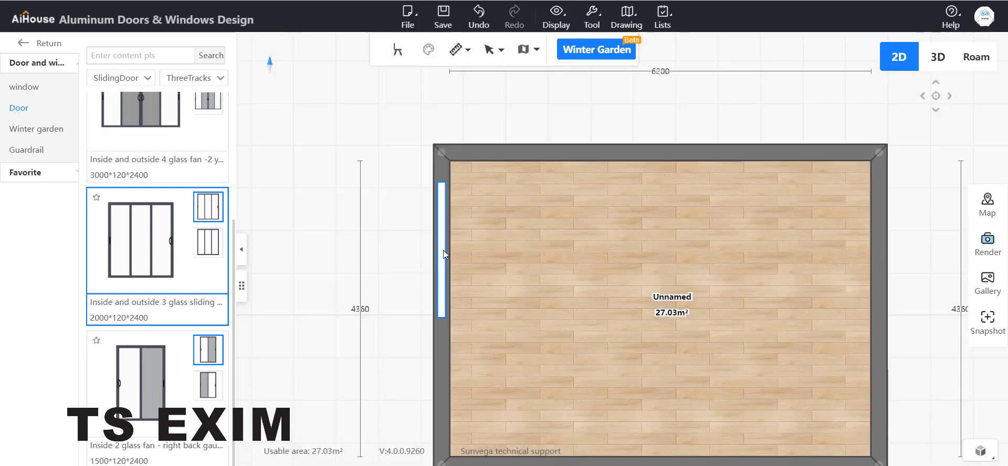
click(442, 228)
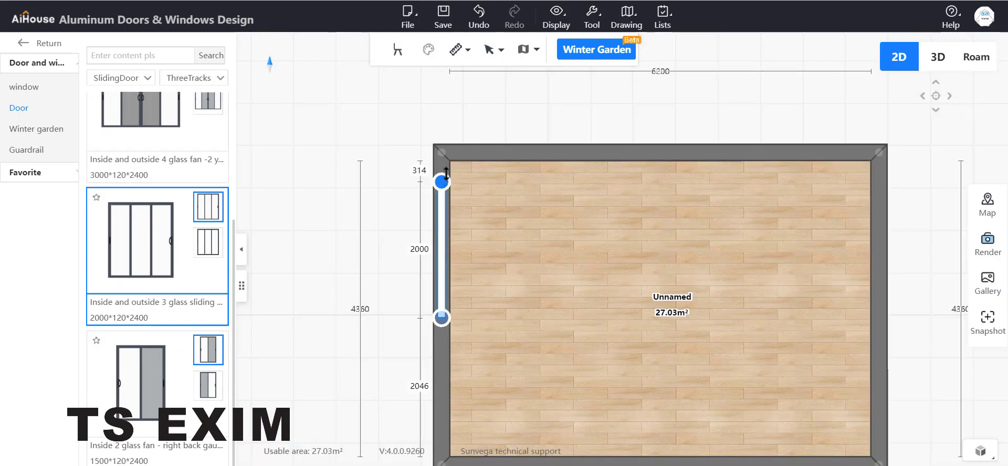
- Stretch the sliding door along the full wall to a length of 4360 mm and set its height to 2800 mm
drag(444, 315, 442, 456)
click(443, 216)
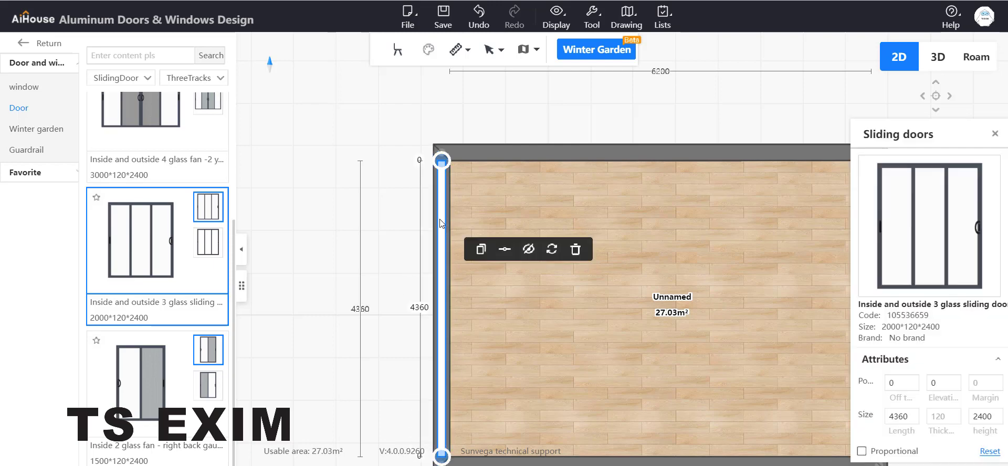
drag(943, 137, 712, 90)
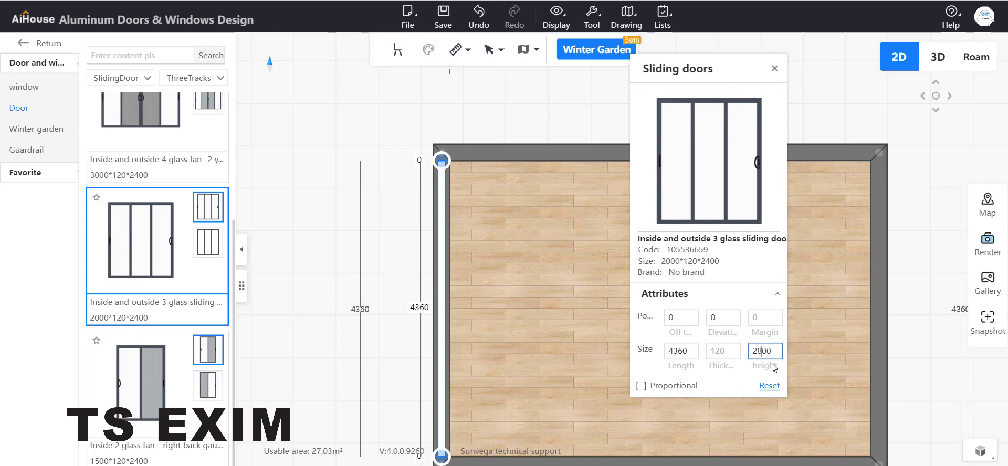
click(774, 69)
- Open the Winter Garden free modeling environment and show the room in Roam view
click(975, 58)
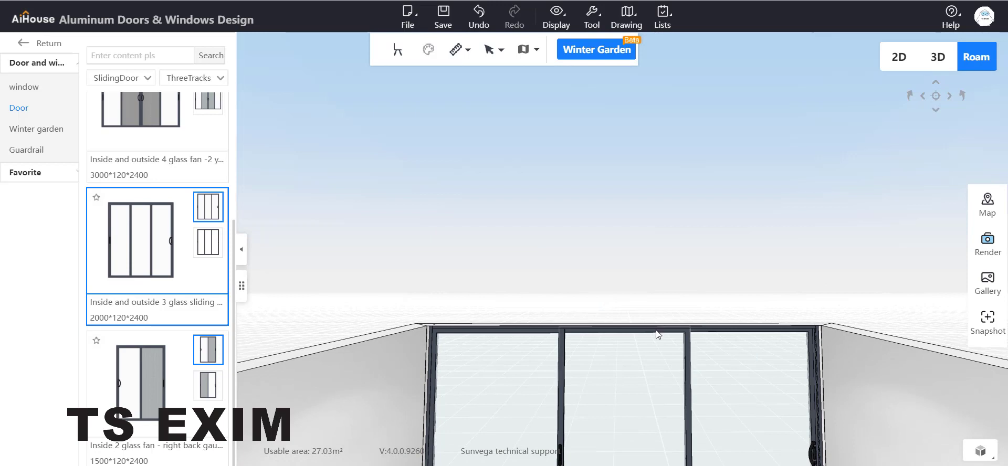
click(597, 55)
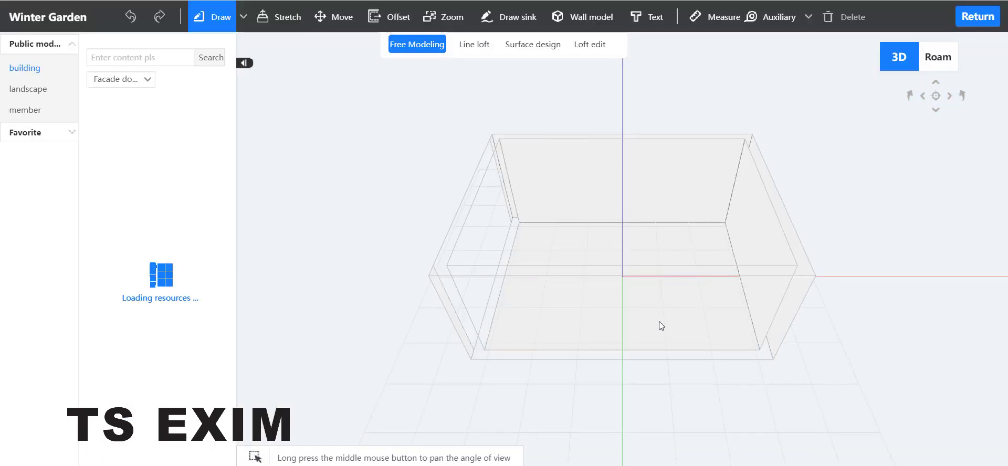
click(945, 59)
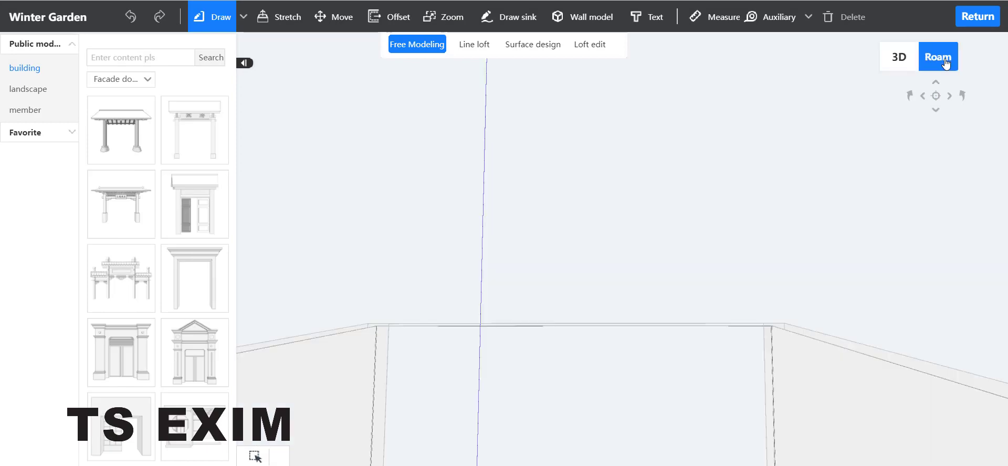
- Draw a closed line outline around the top face of the wall above the sliding door opening
drag(781, 246, 764, 369)
key(q)
key(q)
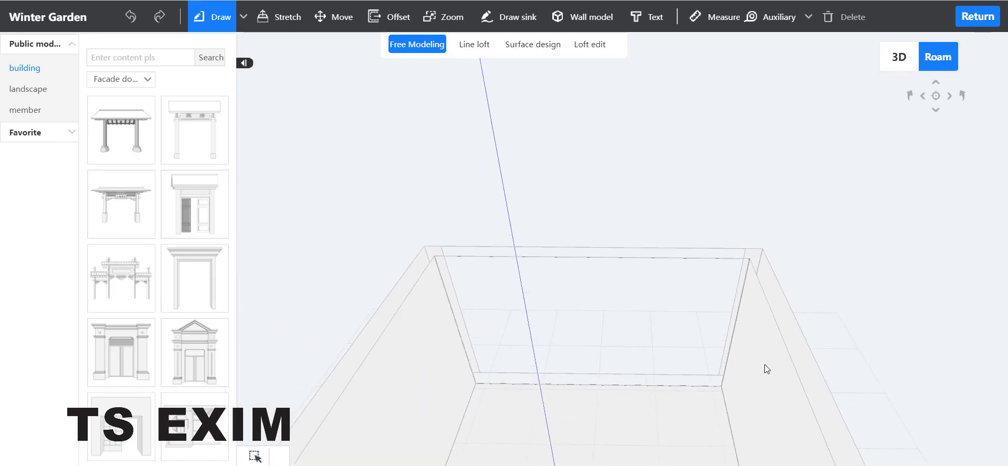
key(w)
key(w)
key(e)
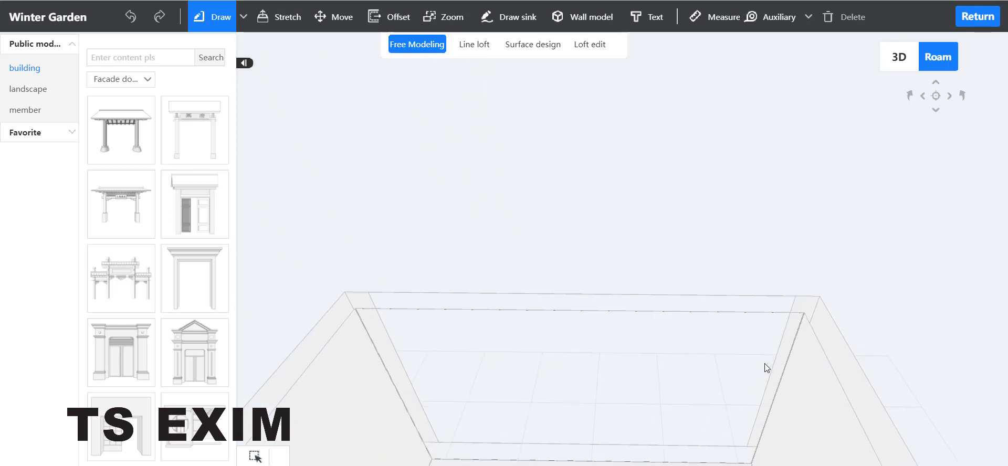
drag(784, 353, 776, 368)
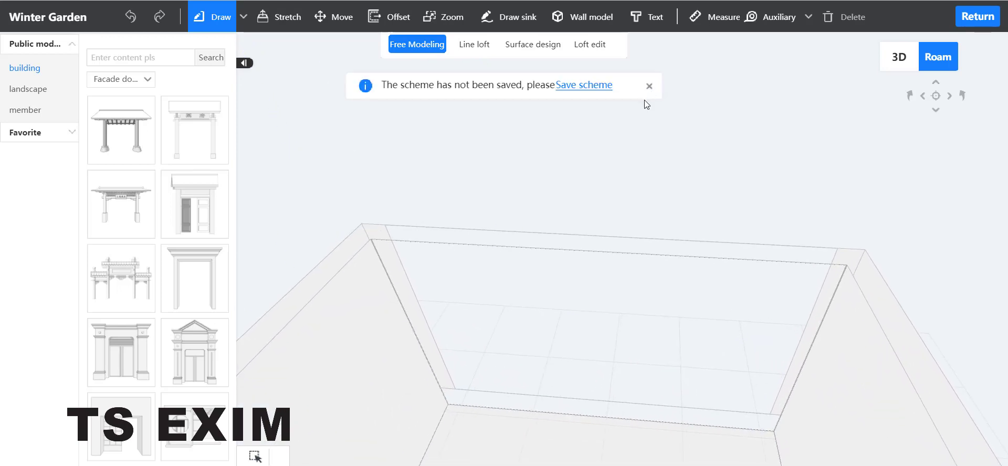
click(649, 86)
mouse_move(225, 20)
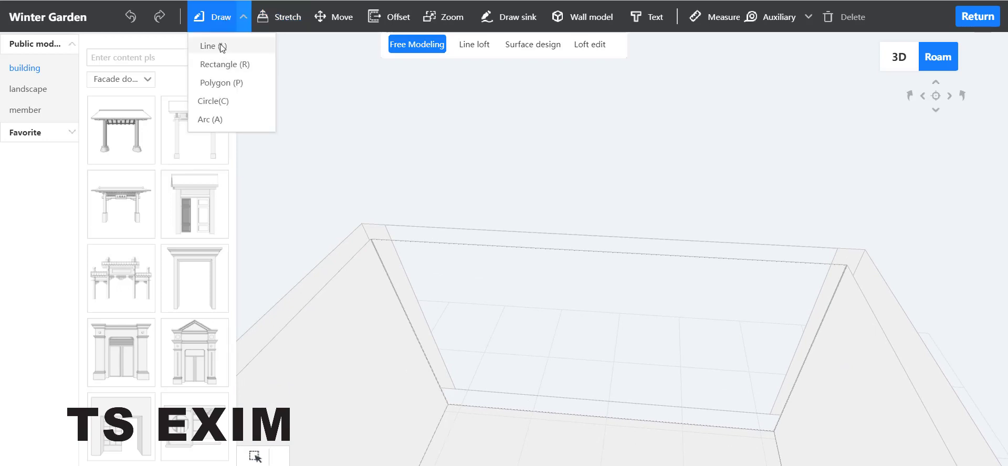
click(217, 46)
click(846, 265)
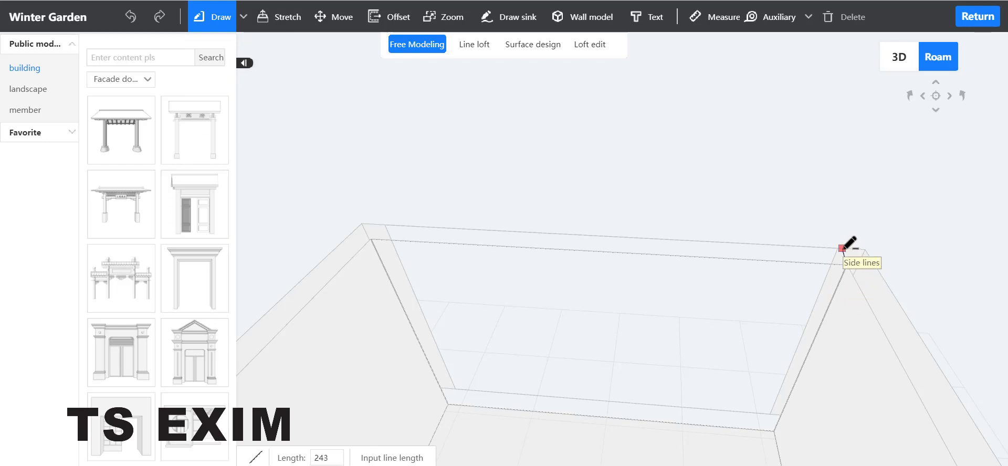
click(837, 247)
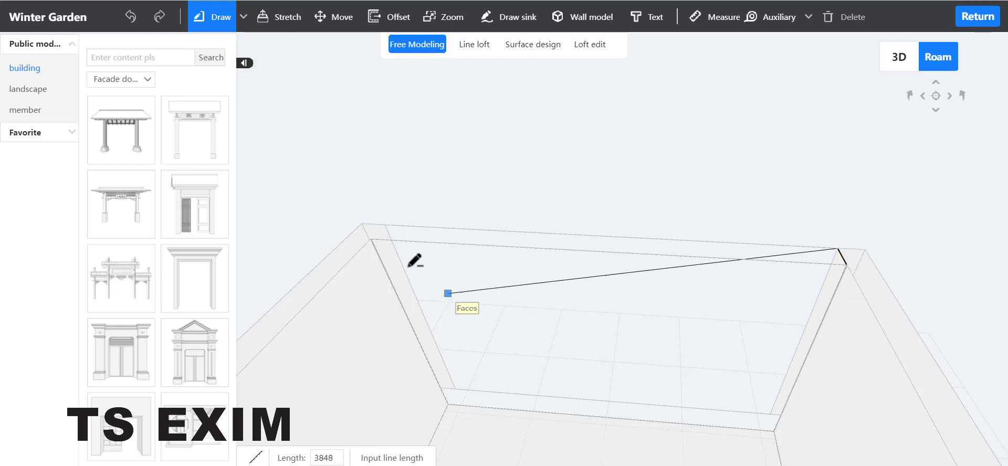
click(385, 225)
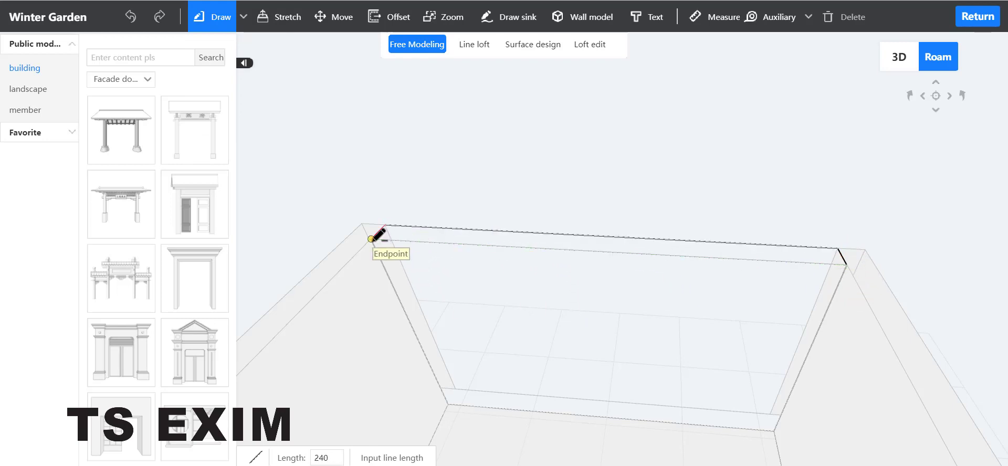
click(846, 265)
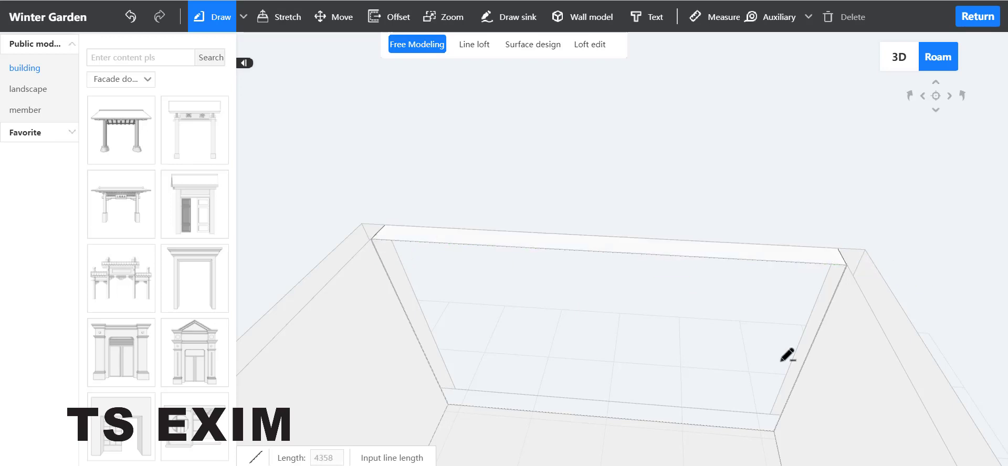
- Draw a triangle on the outer top edge of the door wall with a 1600 mm vertical line and a slope to the opposite corner
click(385, 225)
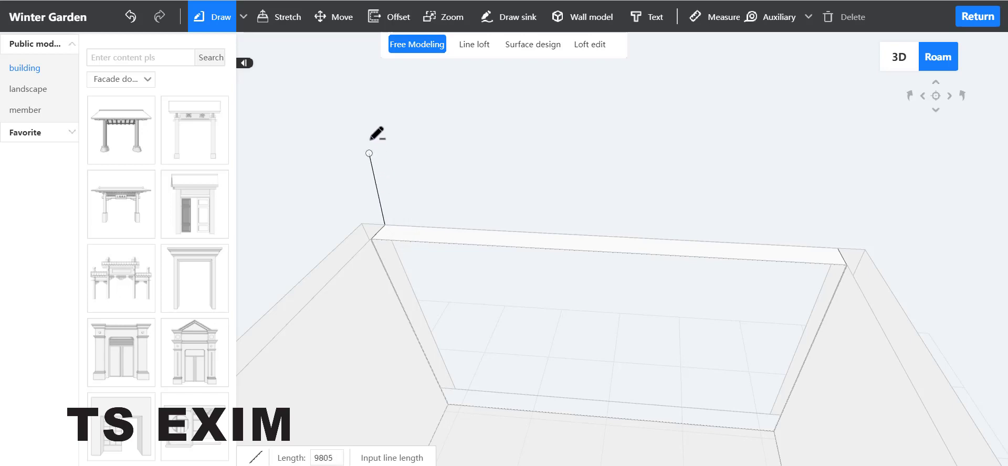
key(q)
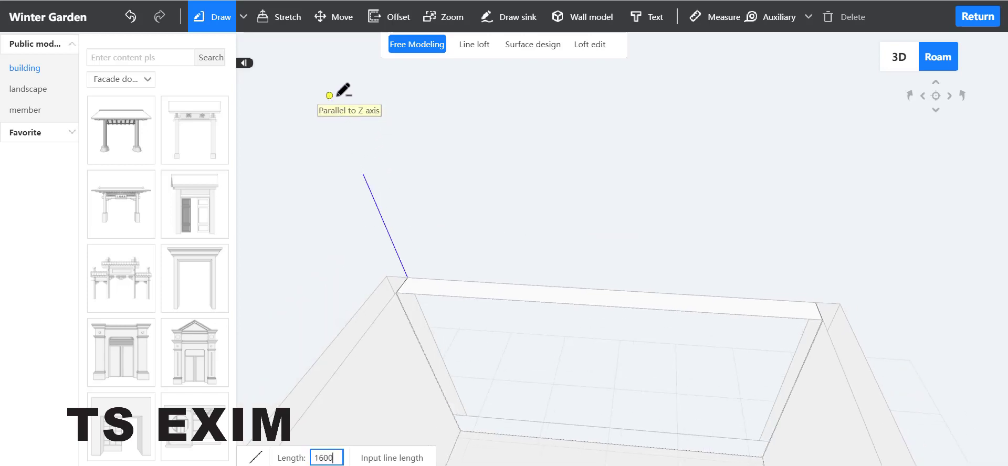
key(Return)
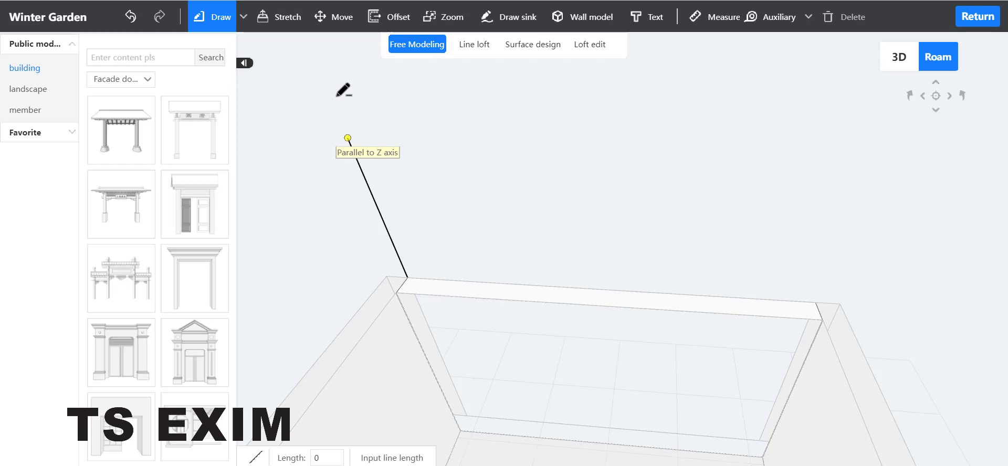
click(813, 302)
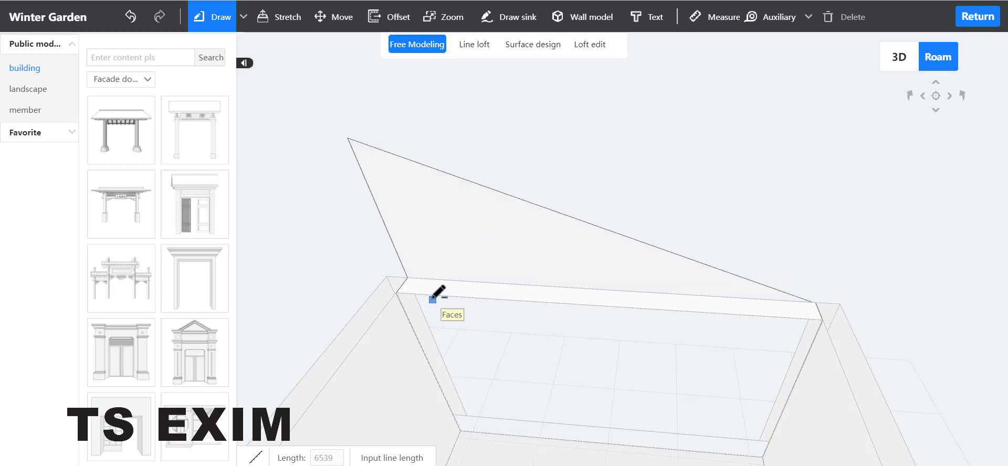
- Draw a matching triangle on the inner top edge of the wall with a 1600 mm vertical line and a slope to the opposite corner
click(396, 292)
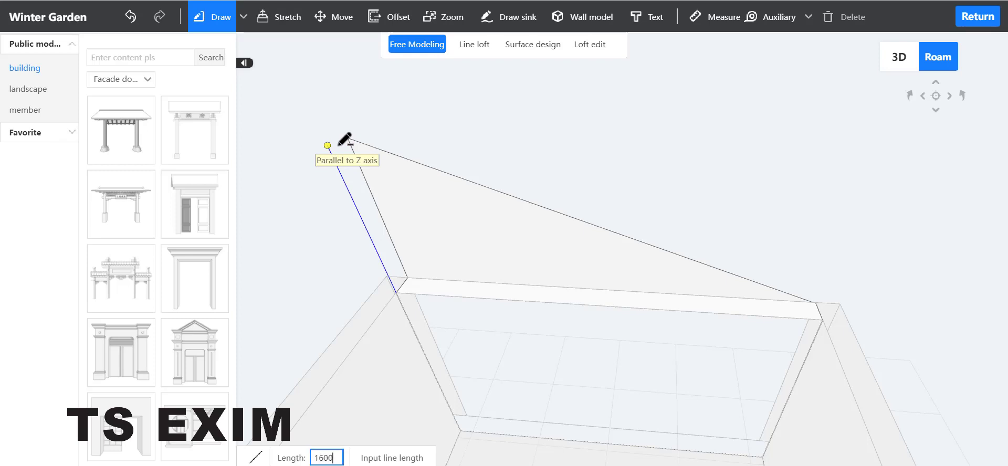
key(Return)
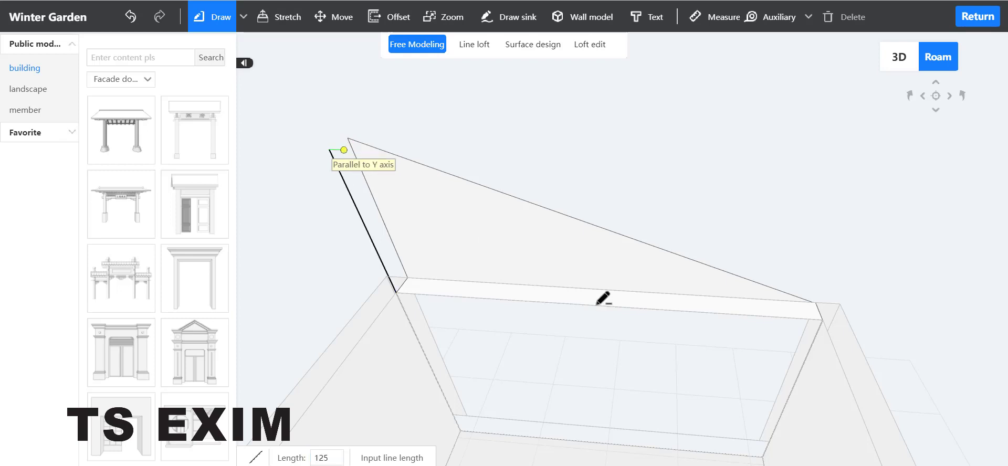
click(822, 319)
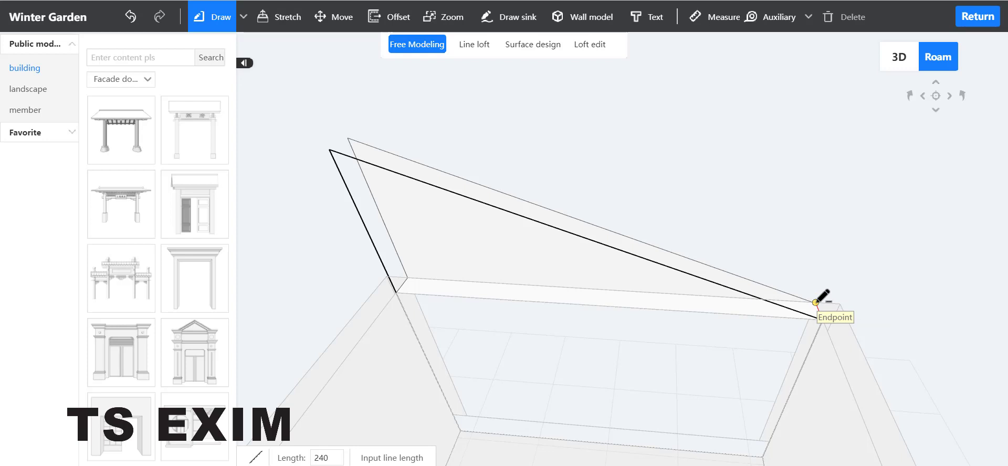
click(815, 302)
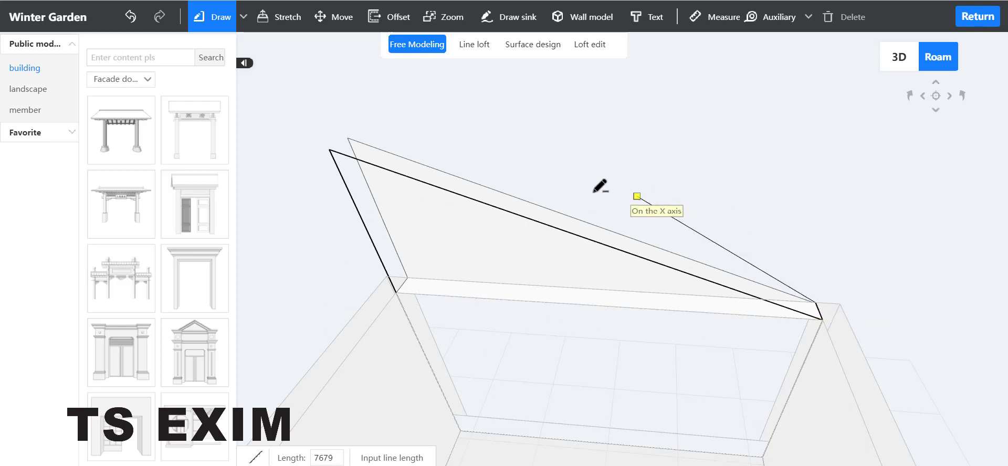
click(451, 152)
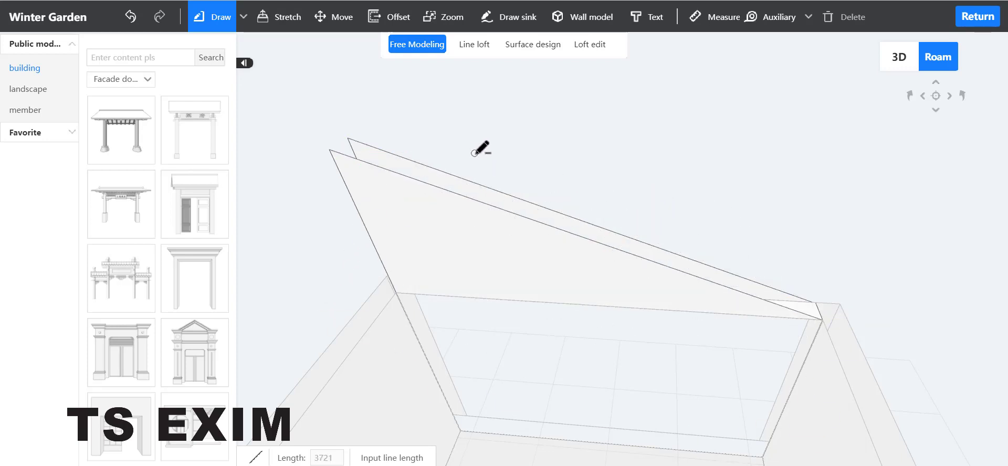
key(Escape)
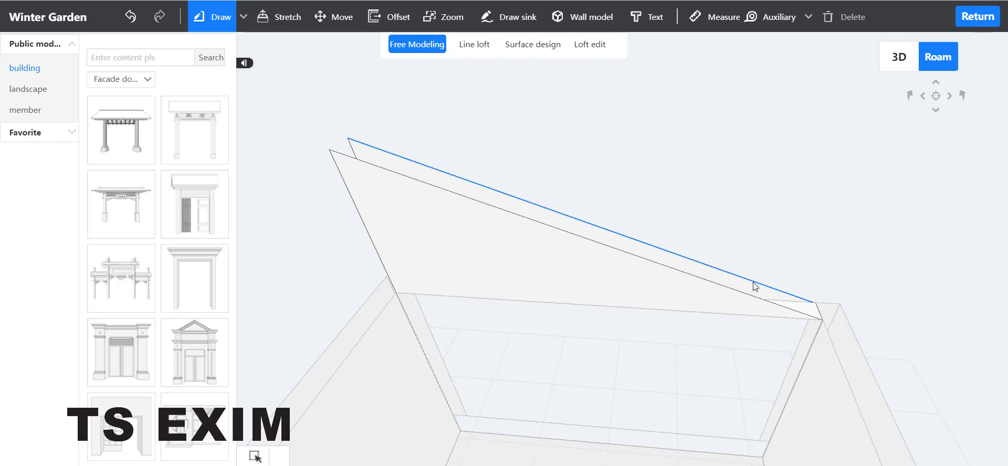
- Delete and redraw the outer triangle's sloping edge, and connect the peaks of the two triangles with a line
click(754, 286)
key(Delete)
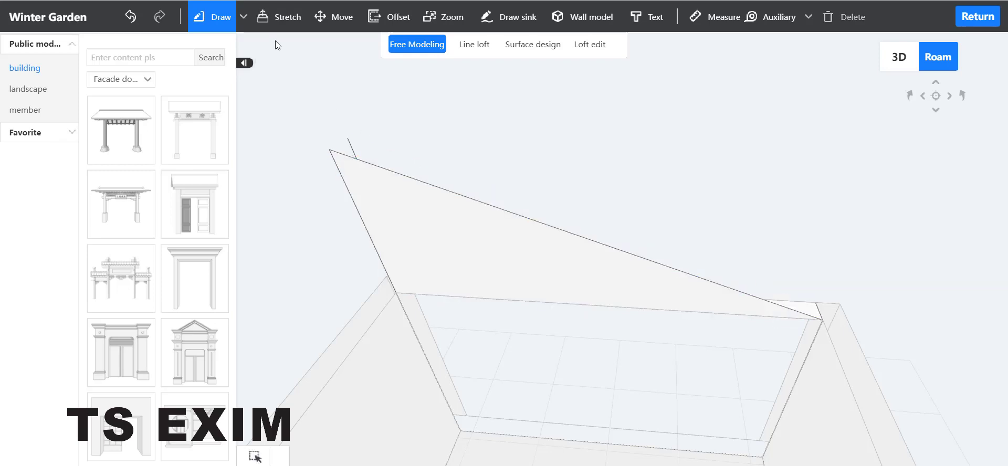
click(244, 16)
click(212, 45)
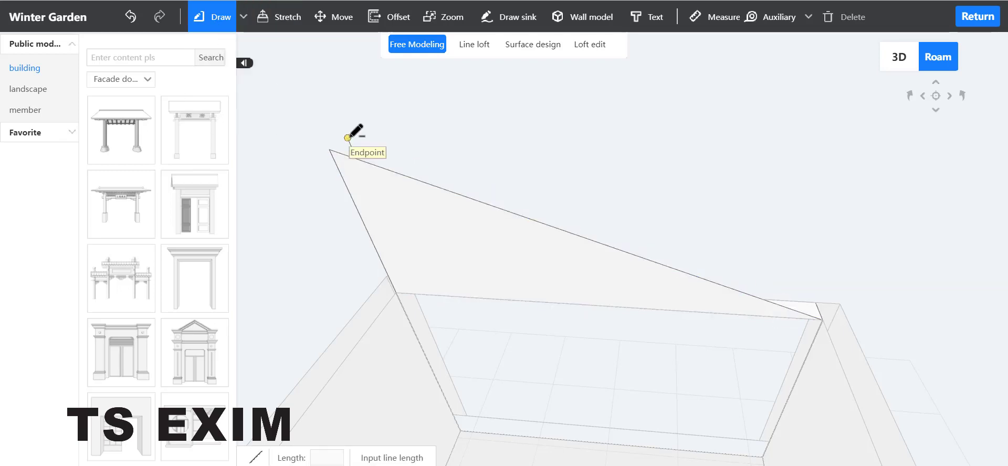
click(347, 138)
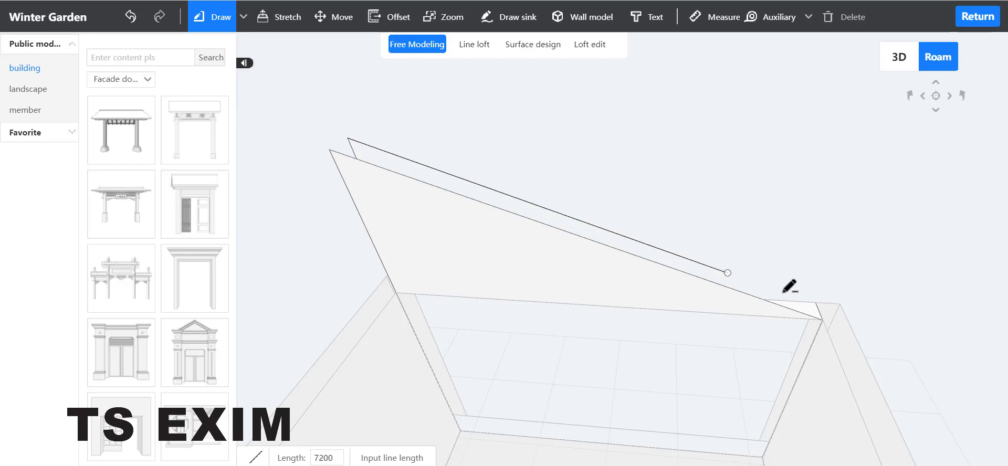
click(815, 302)
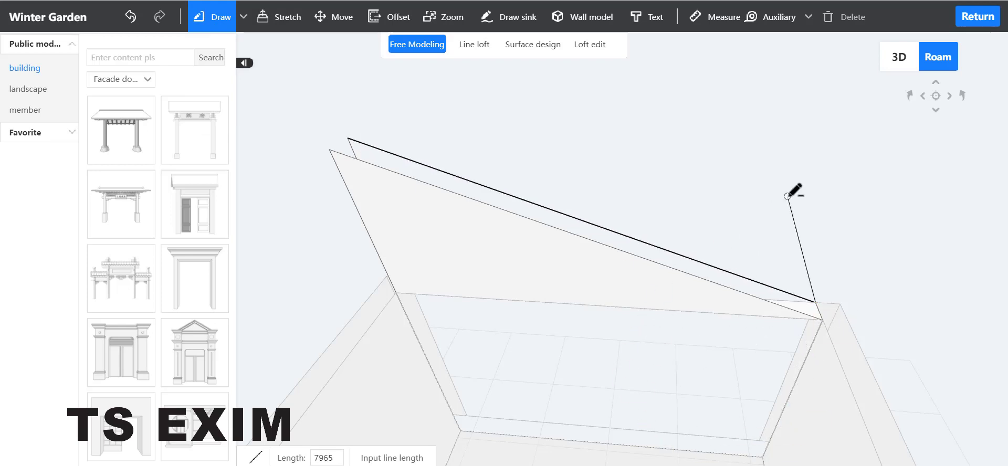
key(Escape)
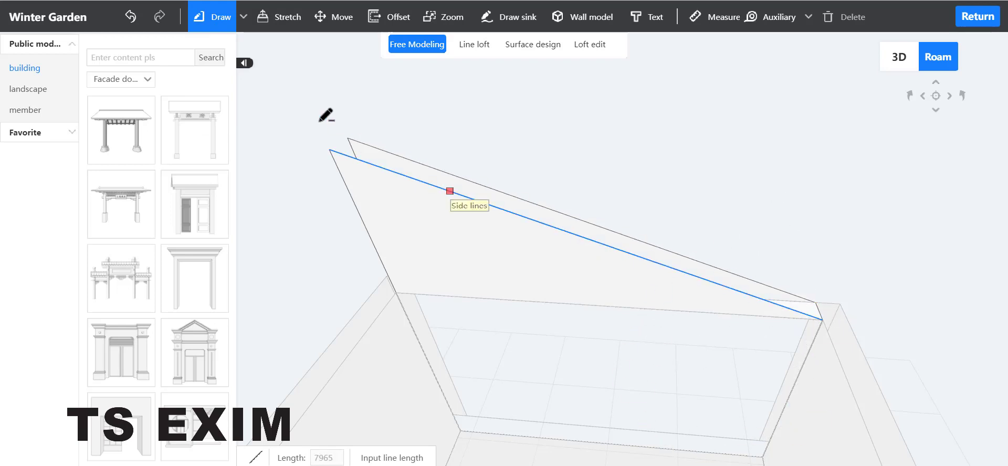
click(347, 138)
click(329, 149)
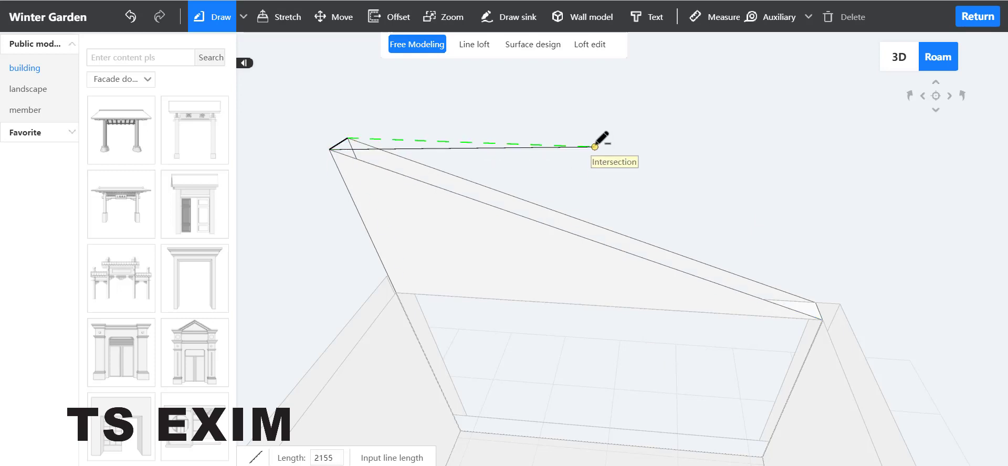
- Combine all faces of the triangular section above the sliding door wall into one group
key(Escape)
key(Escape)
key(a)
drag(344, 304, 518, 246)
key(a)
drag(559, 297, 512, 237)
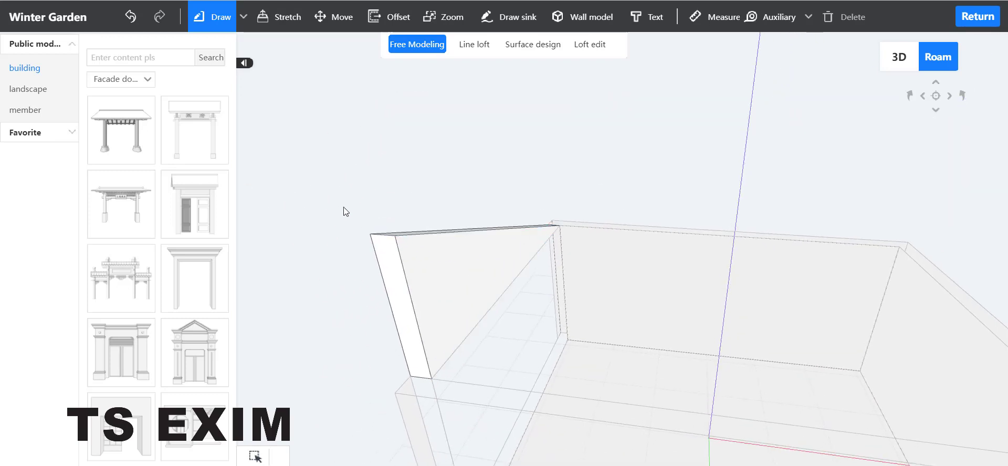
drag(335, 176, 606, 398)
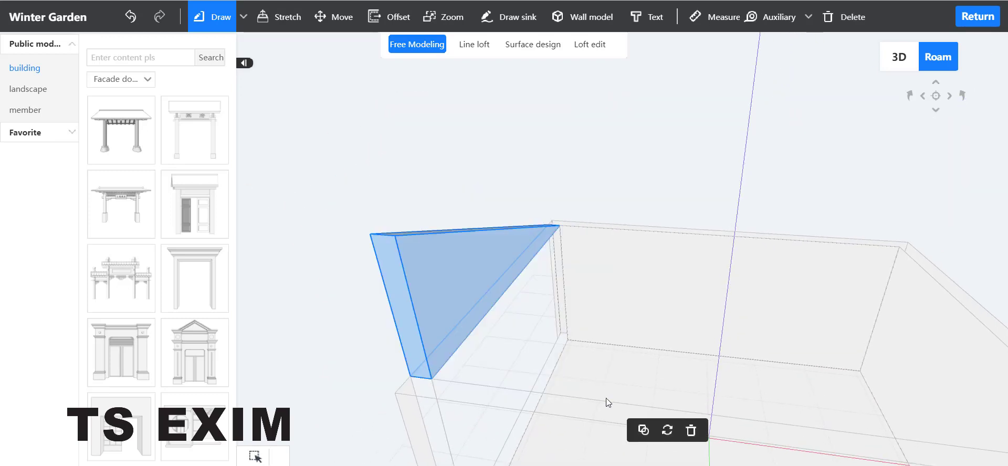
click(644, 430)
- Copy the triangular section onto the top of the opposite side wall, from its base corner to the matching wall corner
scroll(565, 306, up, 2)
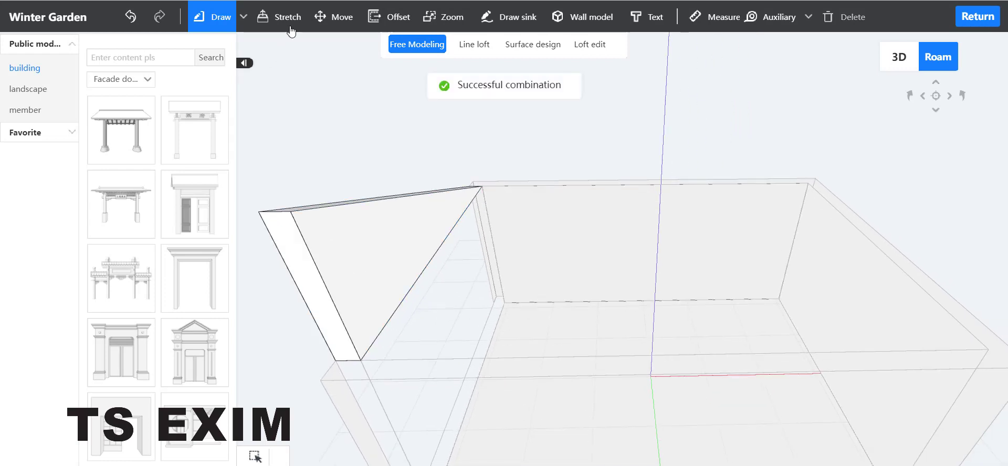
click(342, 24)
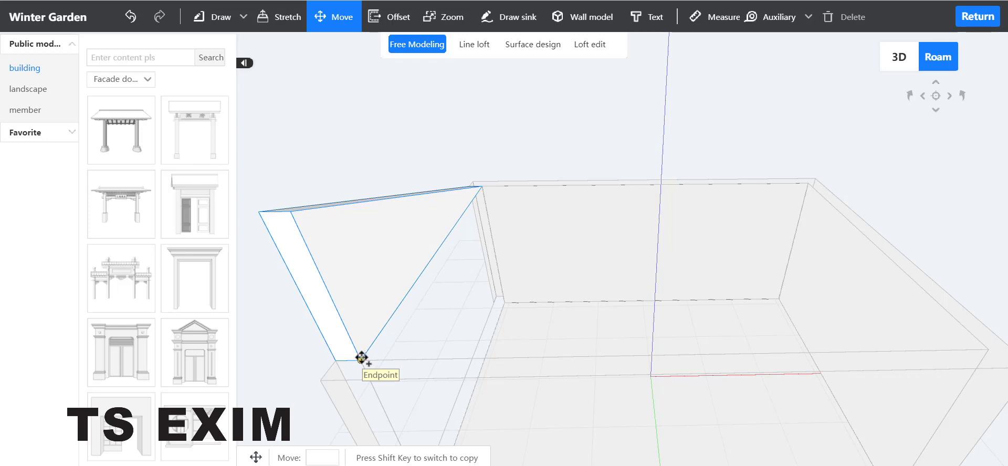
middle_drag(451, 357, 261, 385)
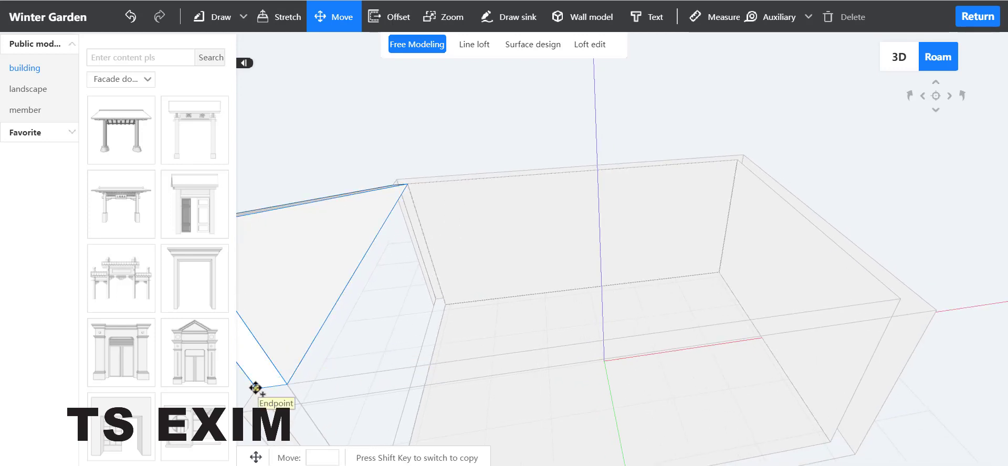
click(256, 388)
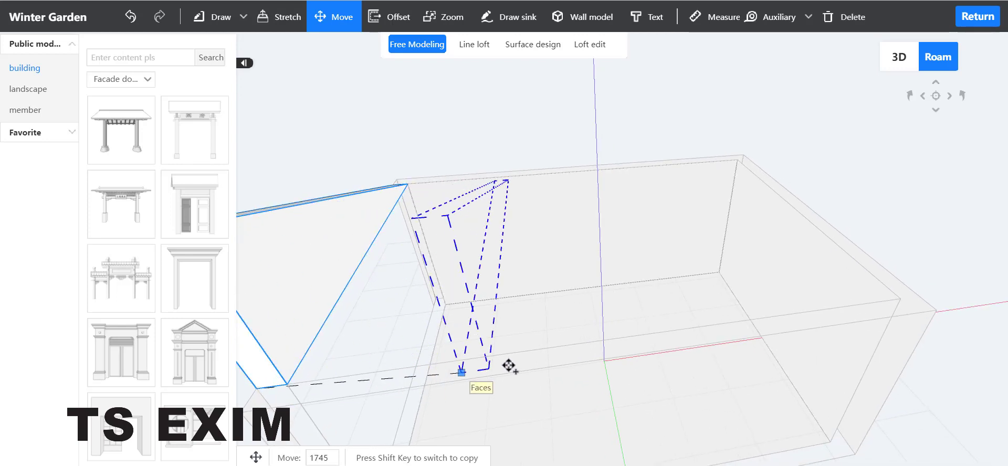
click(899, 299)
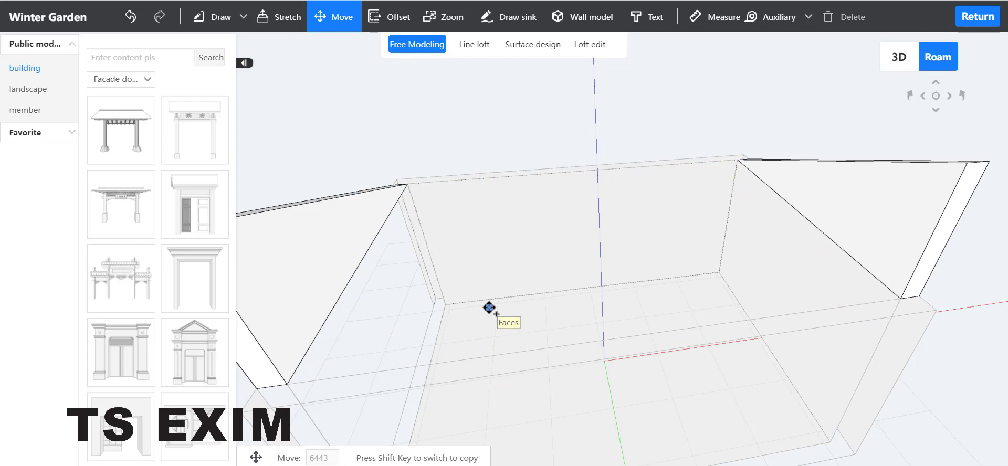
key(Escape)
- Draw lines joining the peaks and the base corners below them of both triangular sections to form a vertical face between them
mouse_move(563, 351)
middle_down()
mouse_move(430, 328)
mouse_move(472, 347)
mouse_move(472, 333)
mouse_move(554, 342)
middle_up()
click(210, 24)
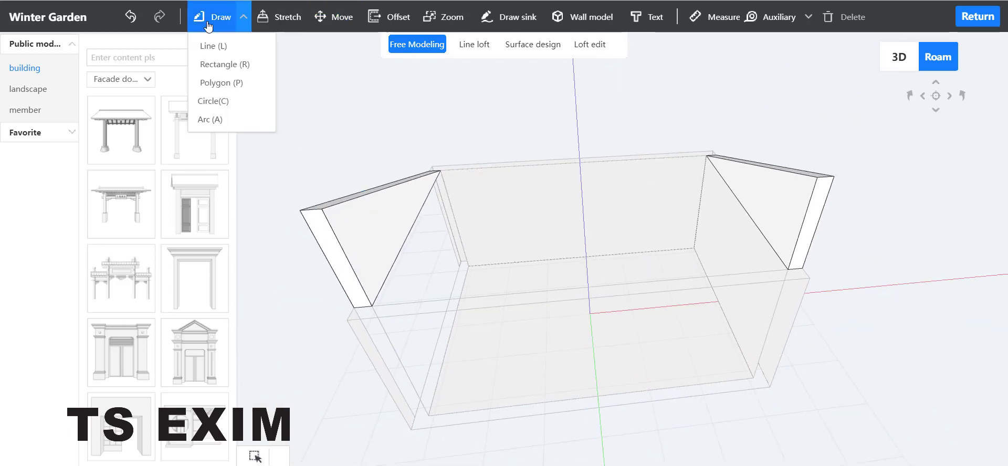
click(220, 46)
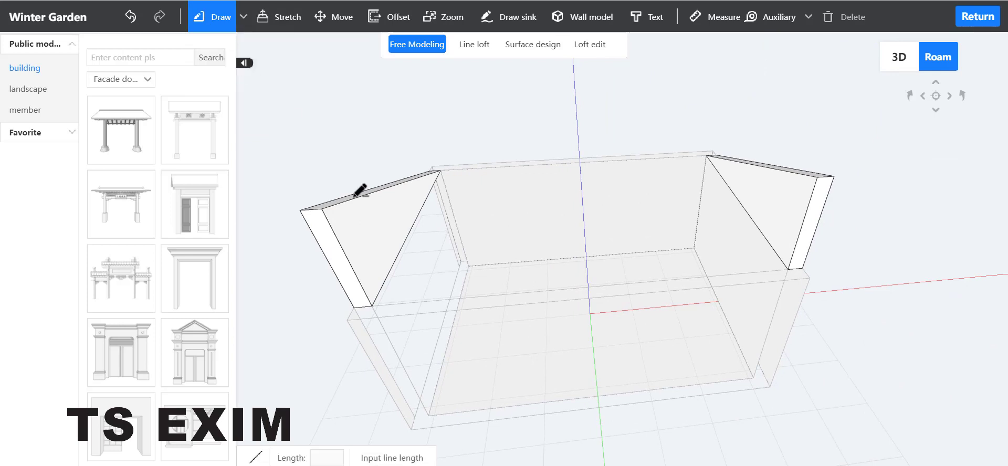
click(322, 210)
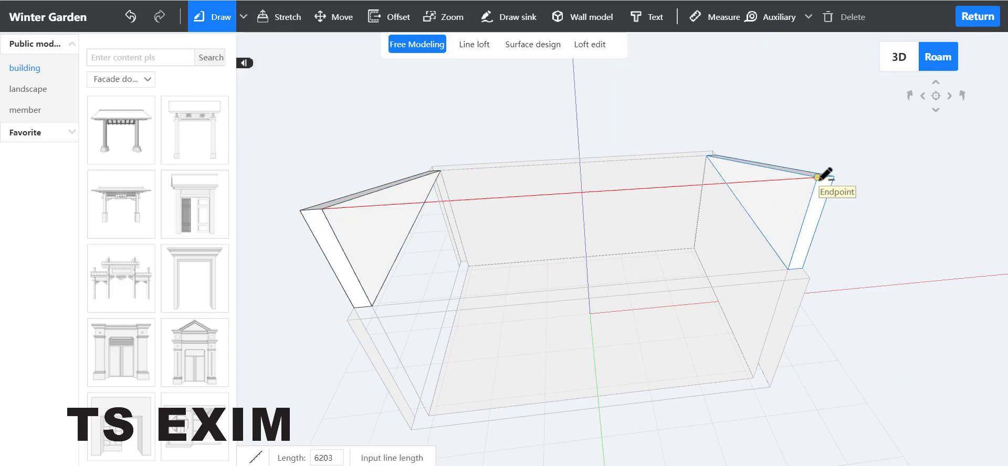
click(820, 198)
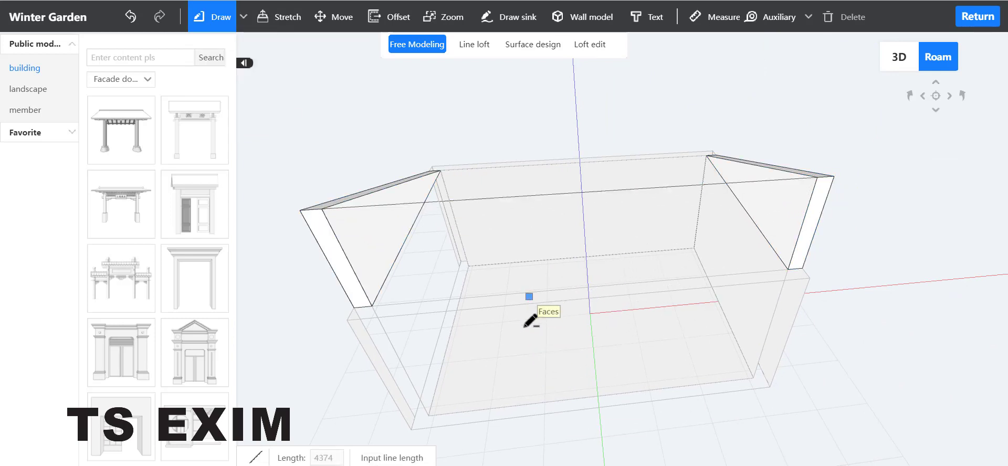
click(372, 306)
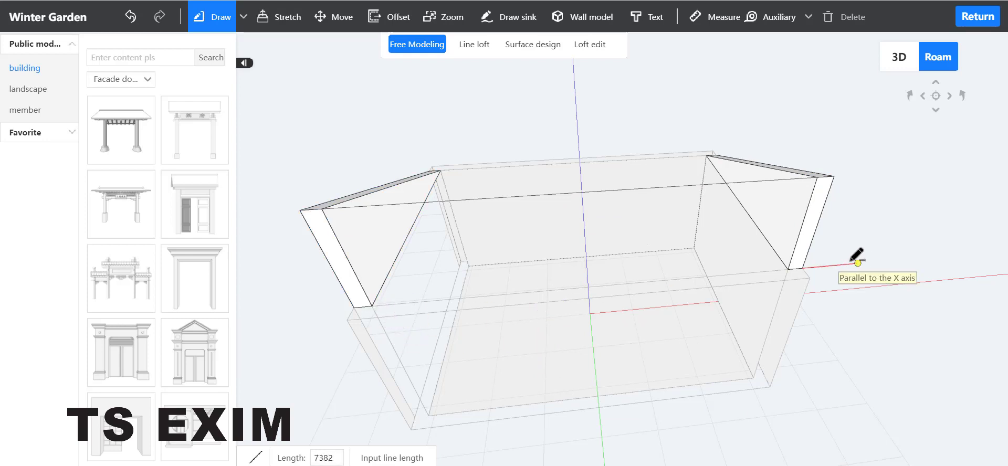
click(789, 266)
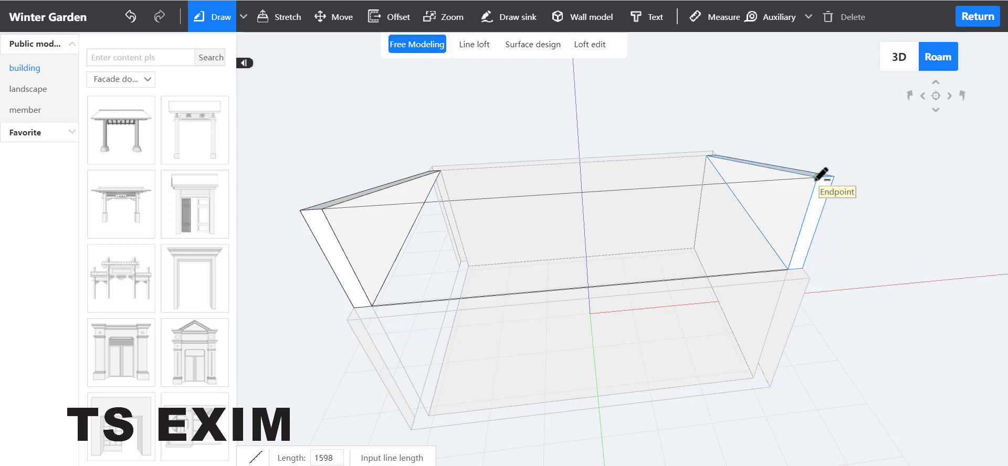
click(371, 307)
click(354, 229)
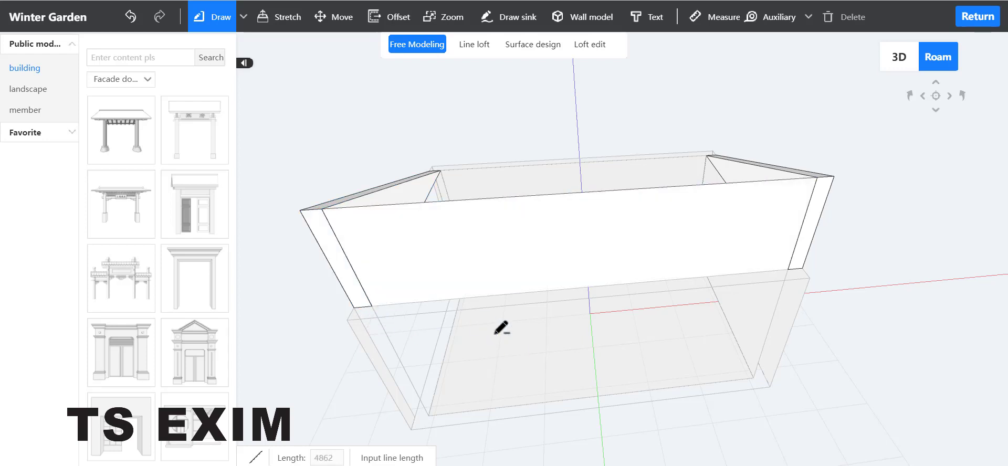
key(Escape)
- Draw a sloping roof rectangle between the two triangular sections, from one inner peak to the opposite inner lower corner
key(q)
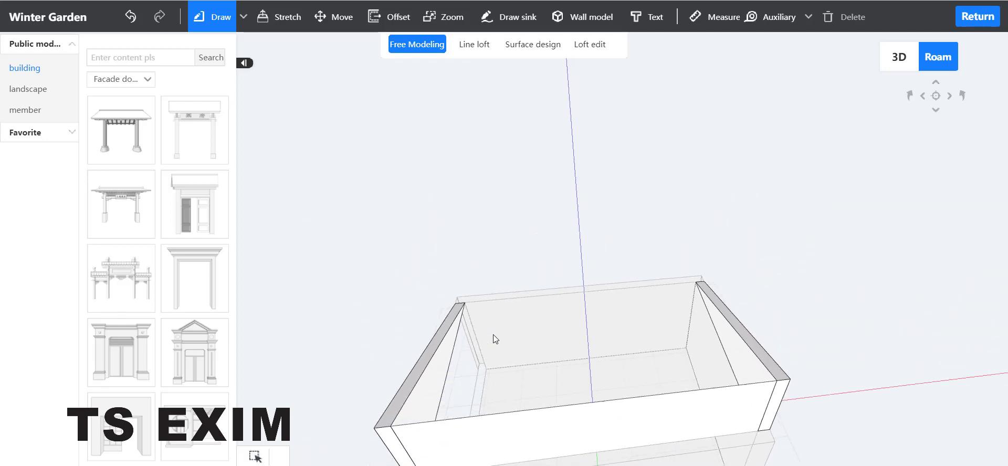
key(w)
drag(663, 299, 709, 445)
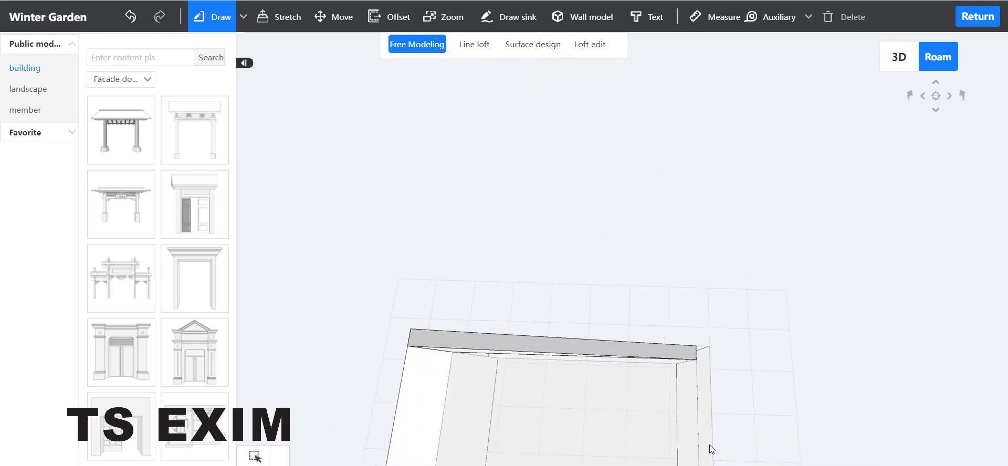
right_drag(656, 357, 575, 272)
drag(576, 273, 580, 303)
click(244, 16)
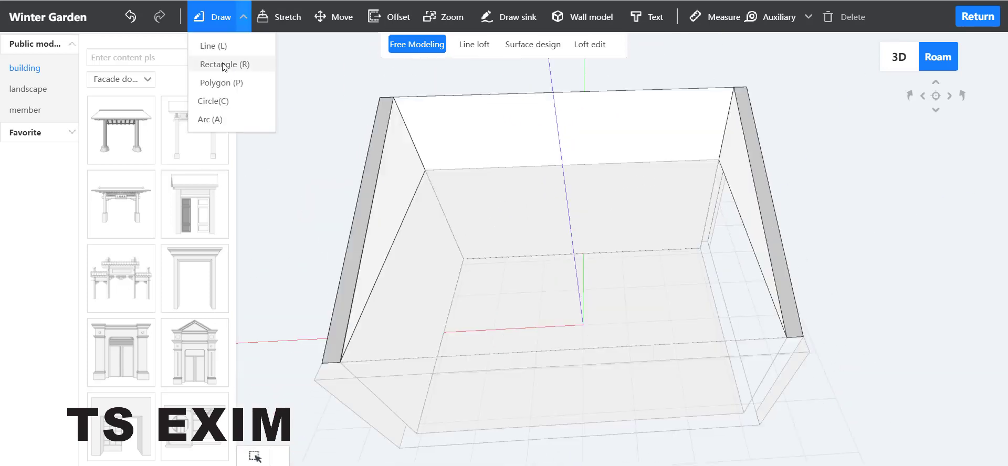
click(226, 63)
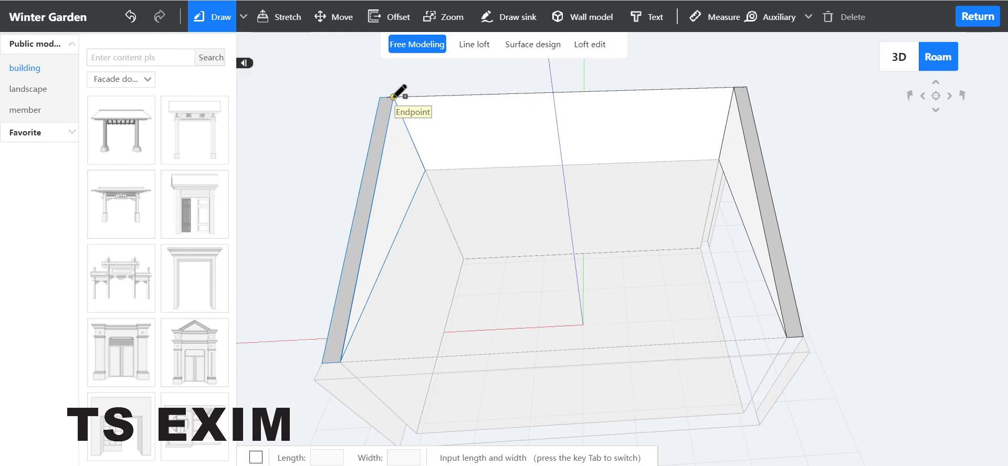
click(393, 96)
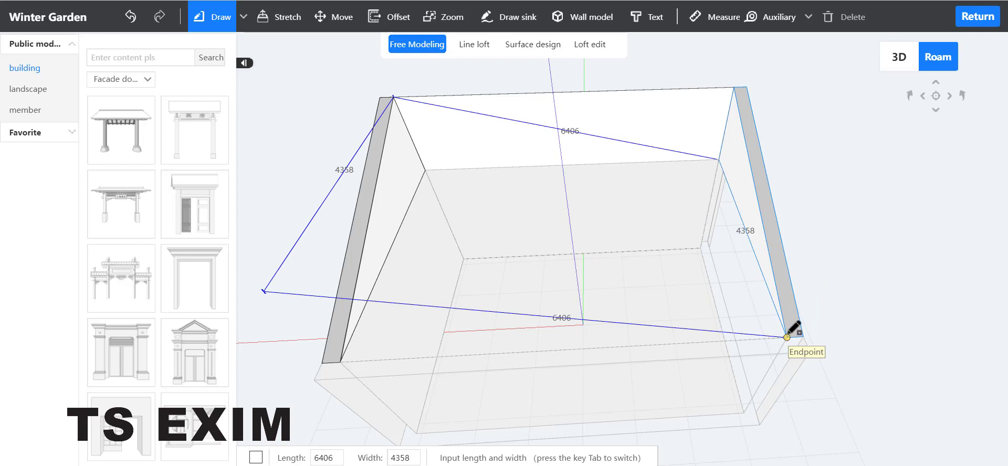
click(786, 337)
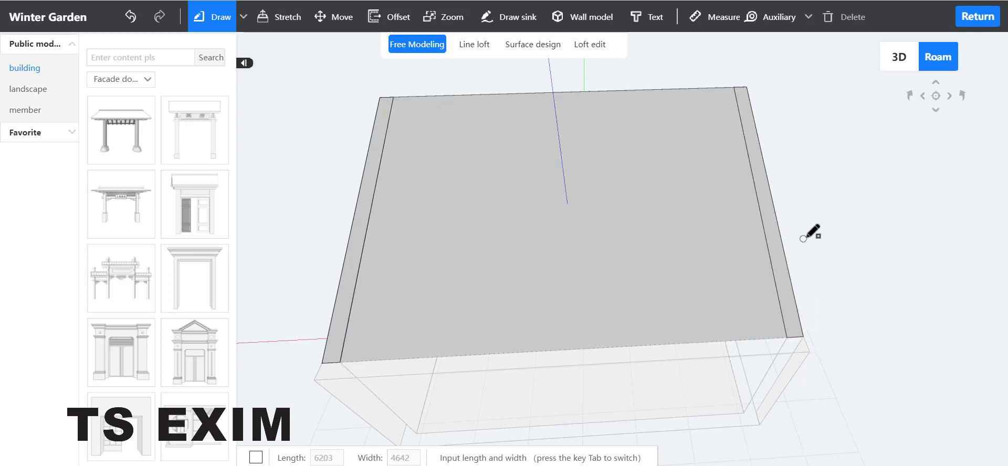
- Ungroup the triangular section above the sliding door wall so that its outer face can be selected separately
scroll(515, 238, up, 8)
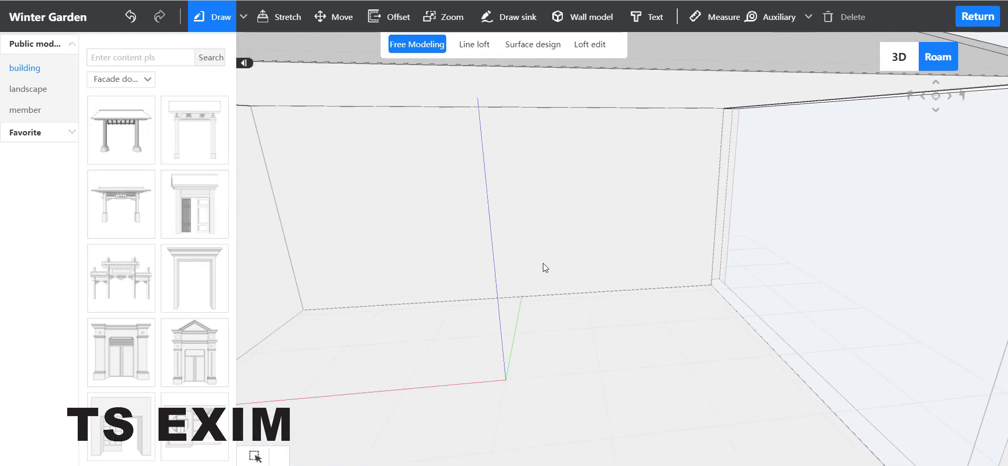
right_drag(543, 263, 574, 173)
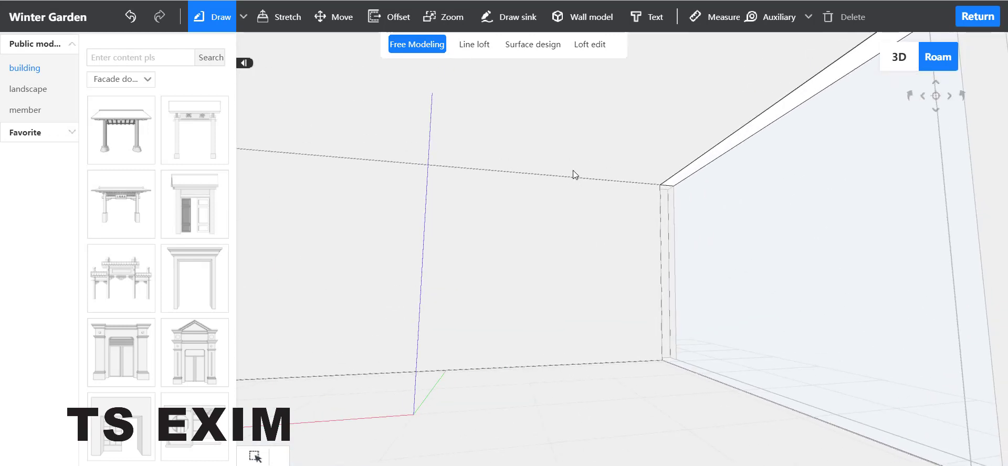
key(q)
key(q)
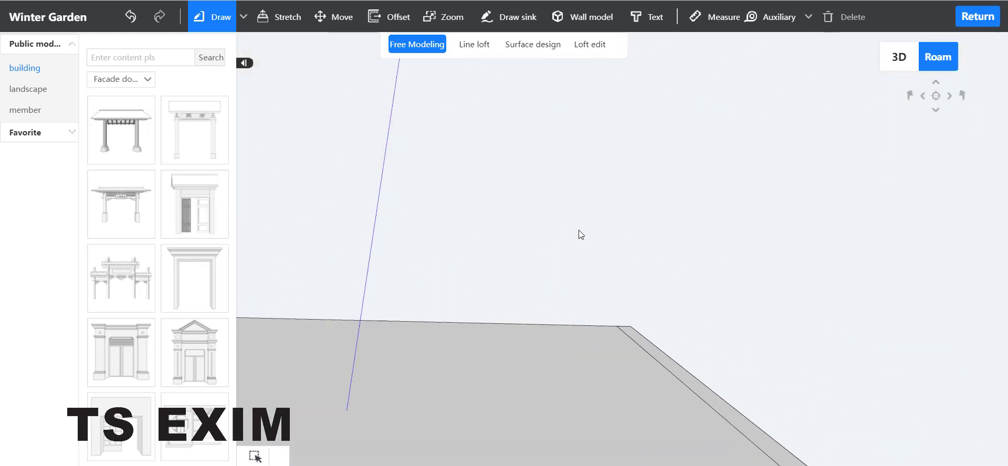
right_drag(580, 231, 516, 316)
key(d)
scroll(551, 322, down, 3)
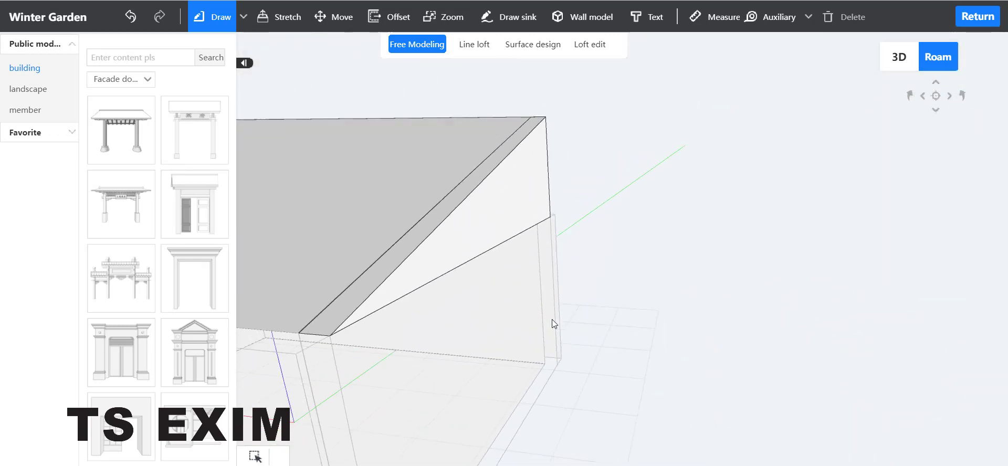
click(521, 203)
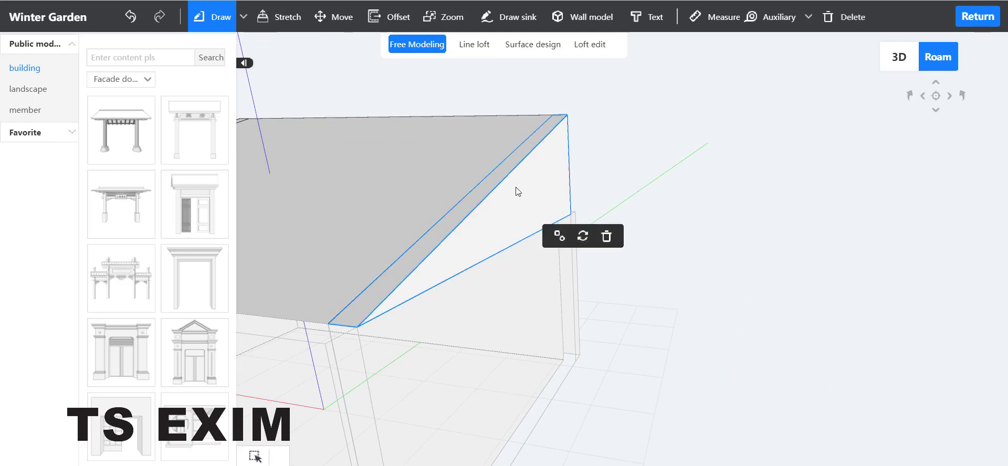
click(562, 236)
drag(657, 315, 610, 310)
click(635, 174)
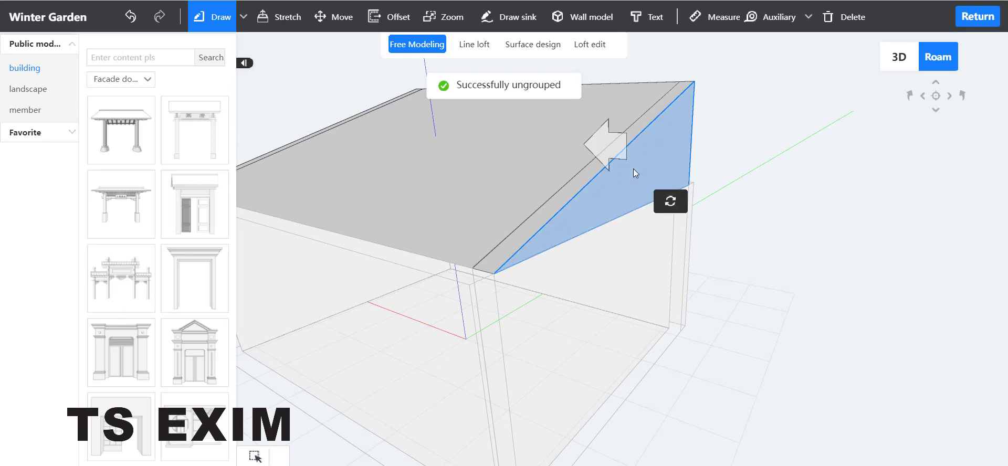
drag(793, 229, 812, 223)
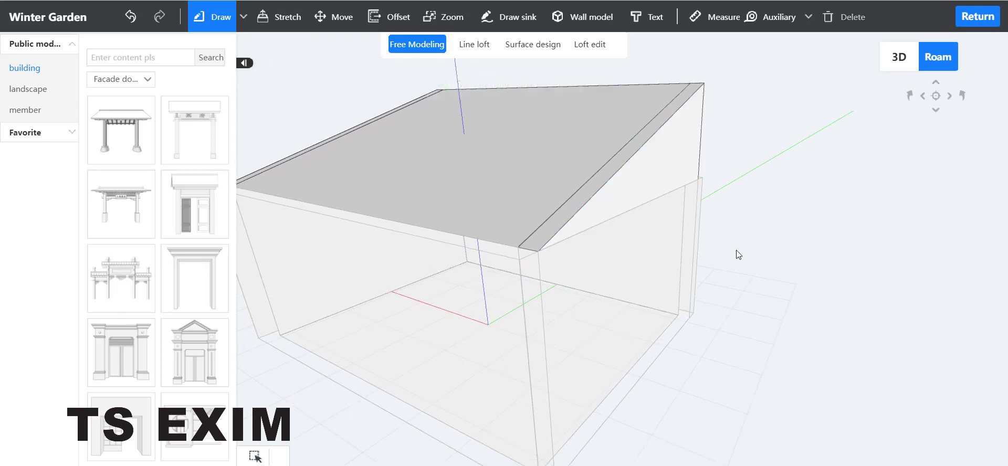
- Measure the thickness of the triangular section above the door wall at the lower end of its slope
right_drag(716, 314, 667, 284)
drag(667, 288, 683, 309)
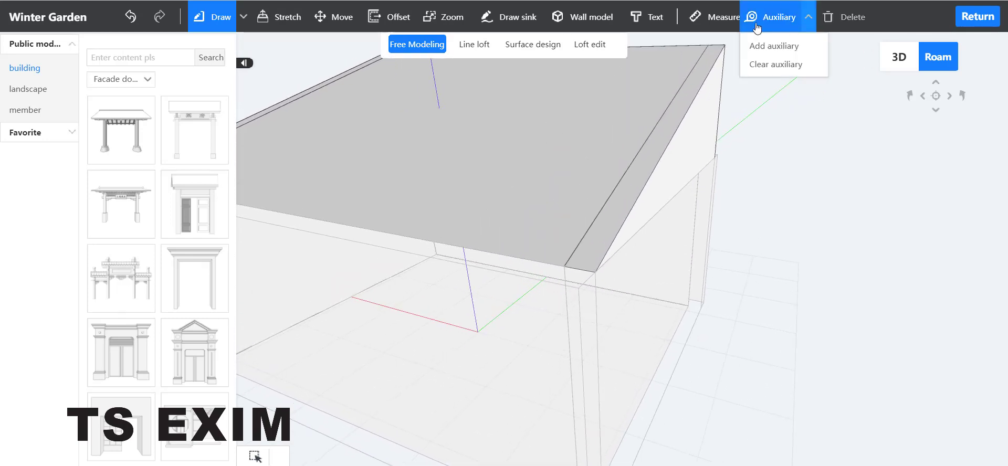
click(714, 17)
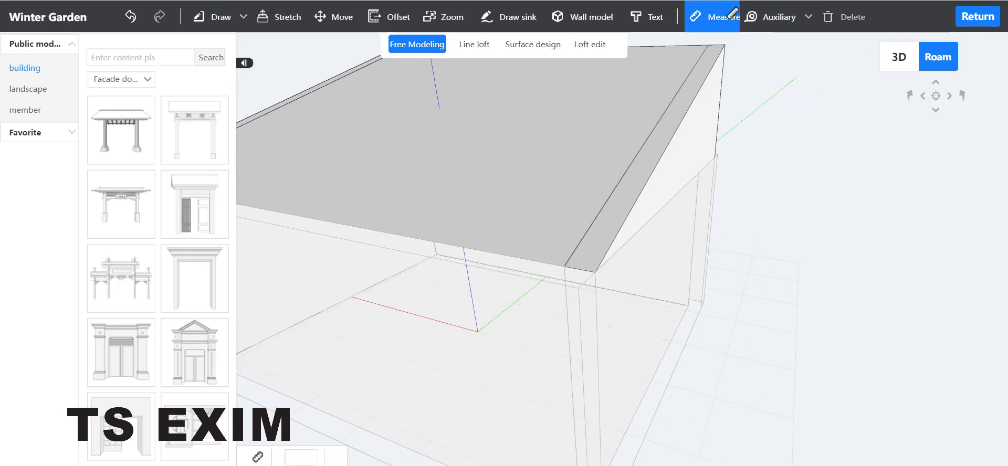
click(594, 271)
scroll(801, 260, up, 3)
click(801, 260)
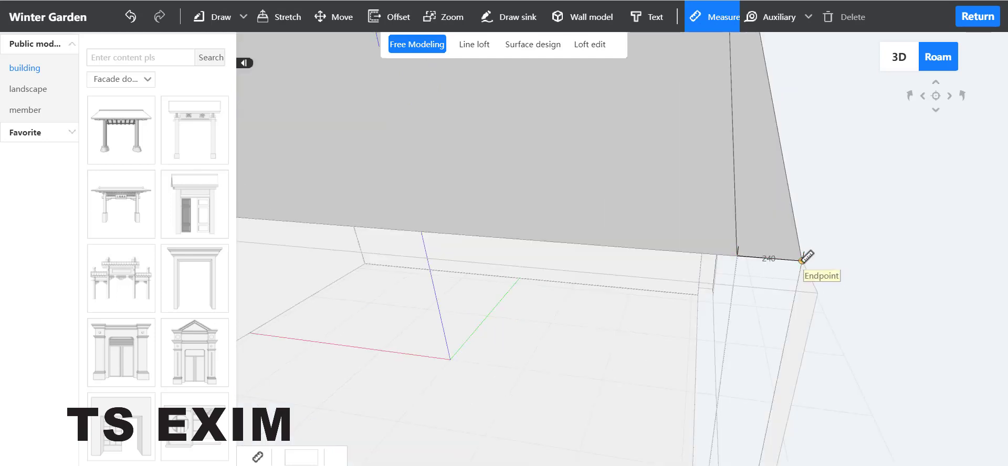
key(Escape)
middle_drag(813, 245, 571, 236)
scroll(571, 236, down, 2)
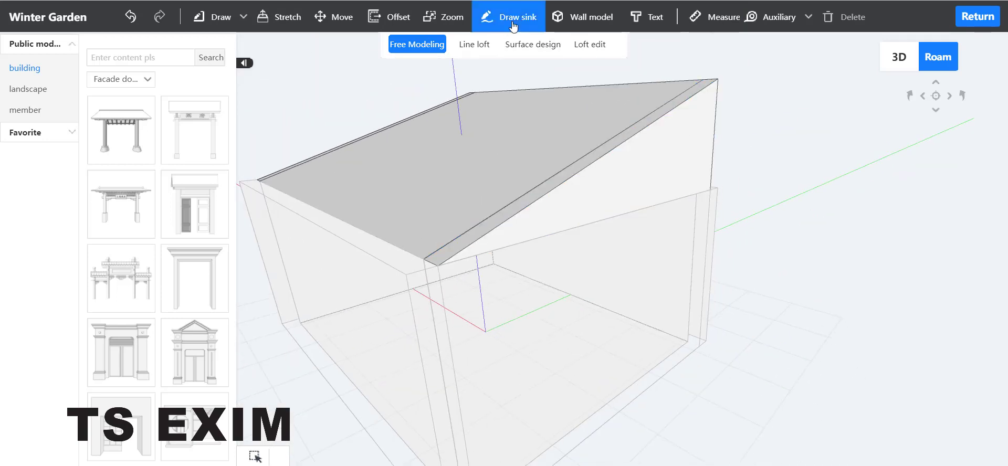
click(278, 17)
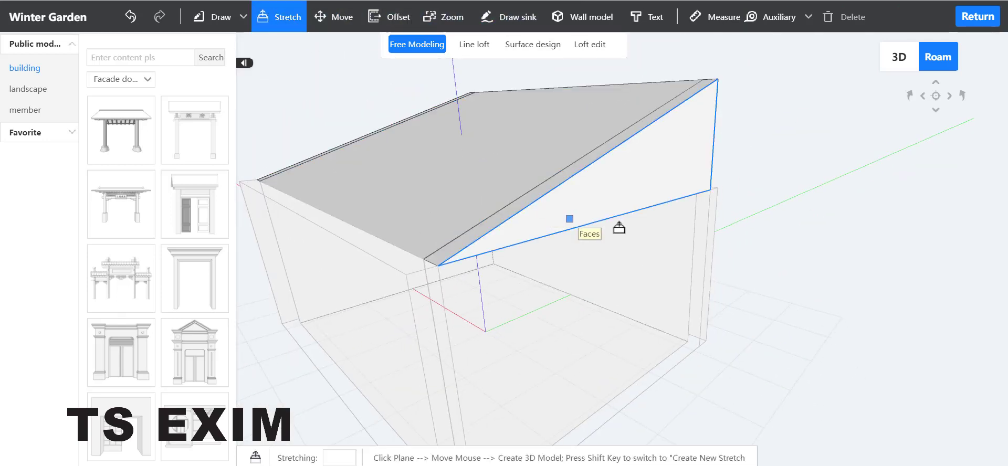
click(621, 200)
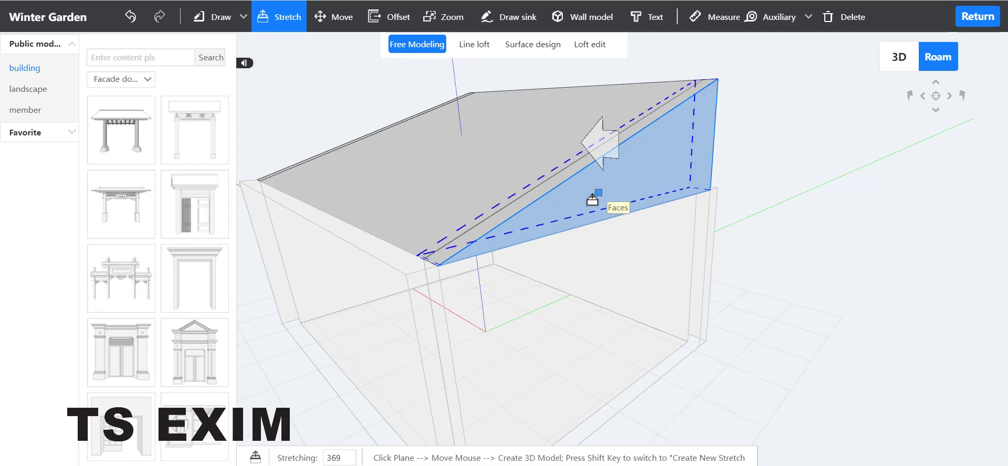
click(622, 207)
drag(597, 305, 593, 325)
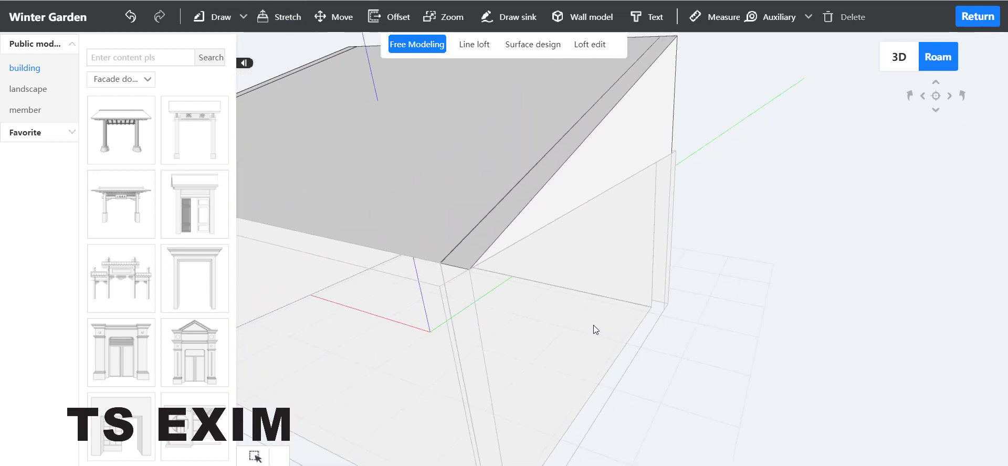
key(q)
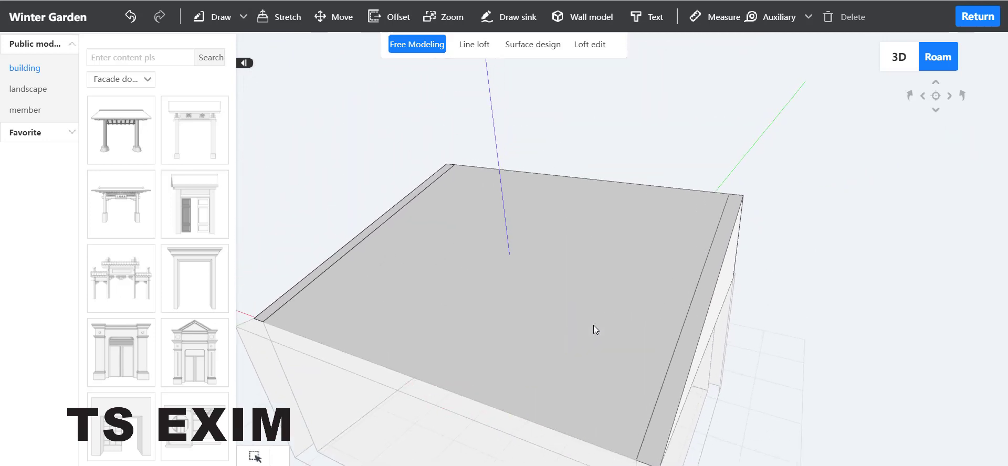
- Stretch the inner face of the triangular section above the sliding door wall by 240, flush with its outer side
scroll(593, 326, up, 3)
key(e)
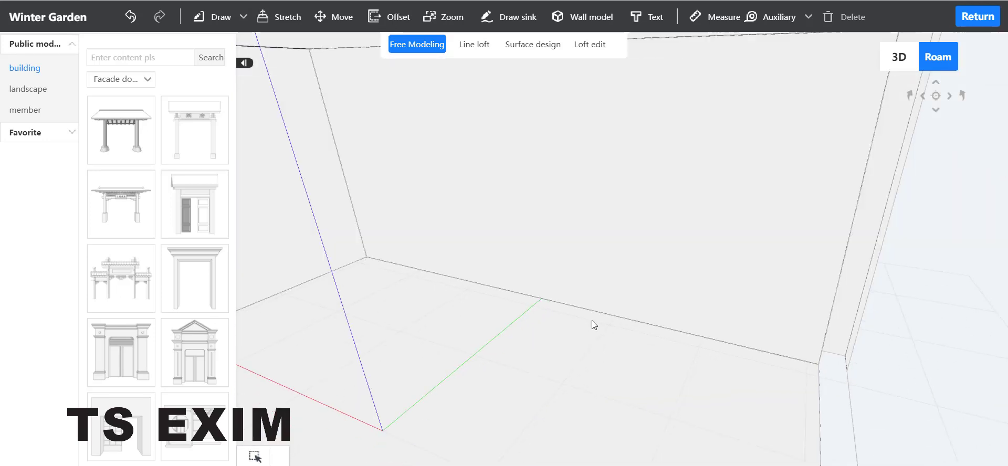
drag(591, 320, 712, 261)
scroll(649, 296, up, 2)
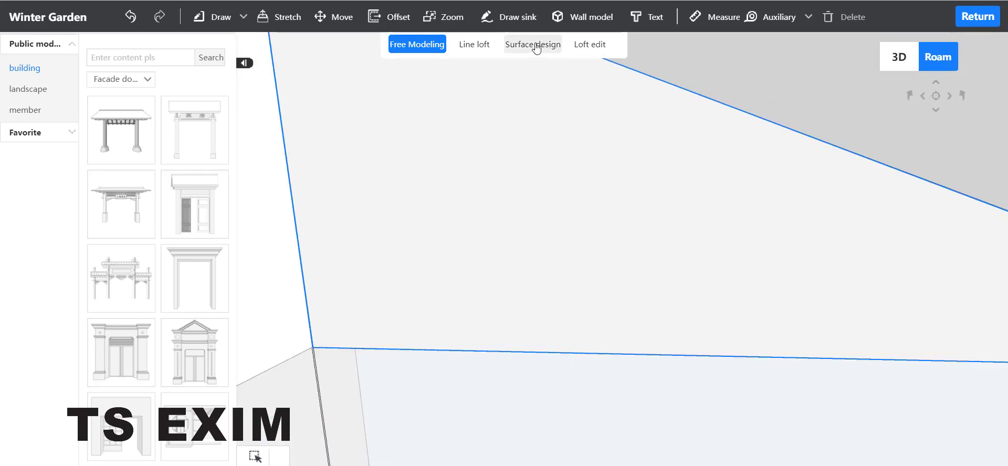
click(506, 227)
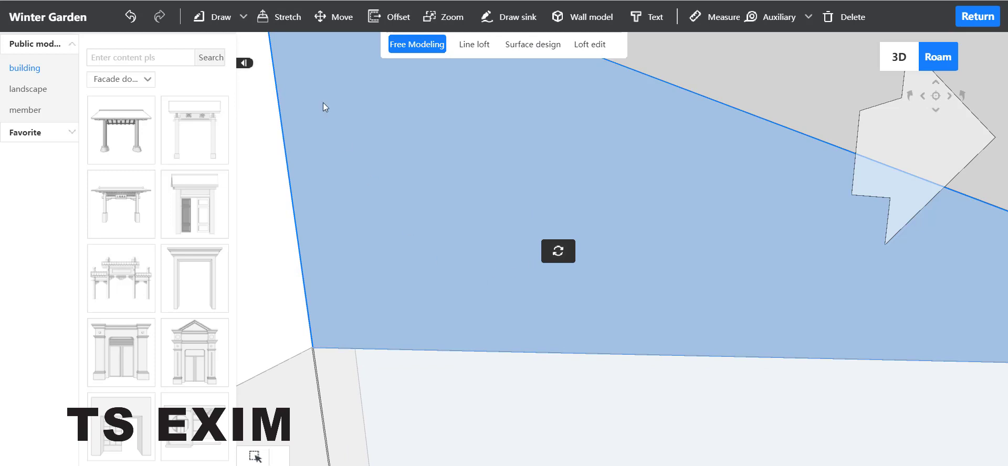
click(270, 20)
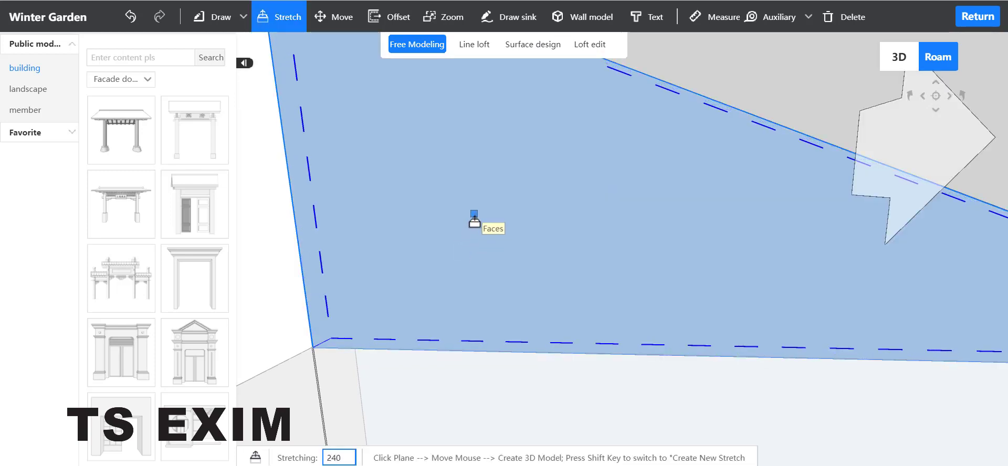
key(Return)
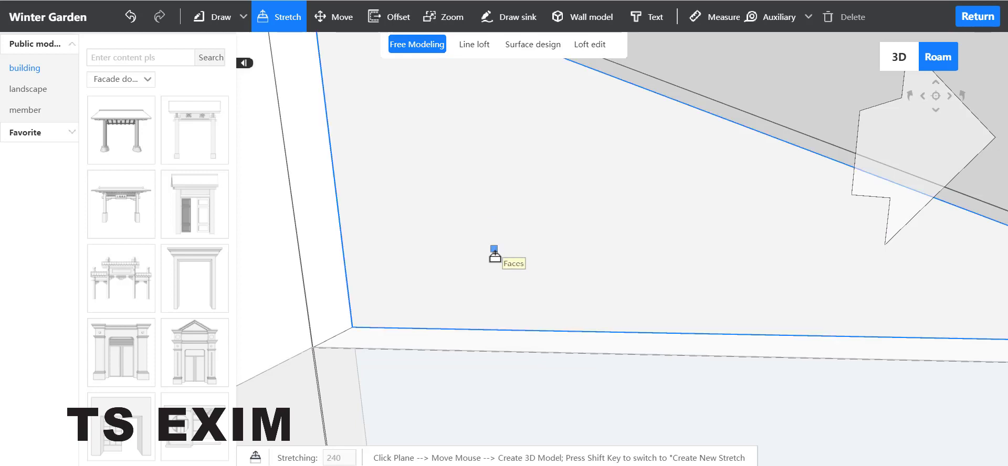
key(Escape)
- Set the outer triangular face above the sliding door wall as a Facade surface in surface design
drag(550, 263, 481, 405)
drag(652, 208, 605, 272)
scroll(565, 293, up, 5)
click(528, 182)
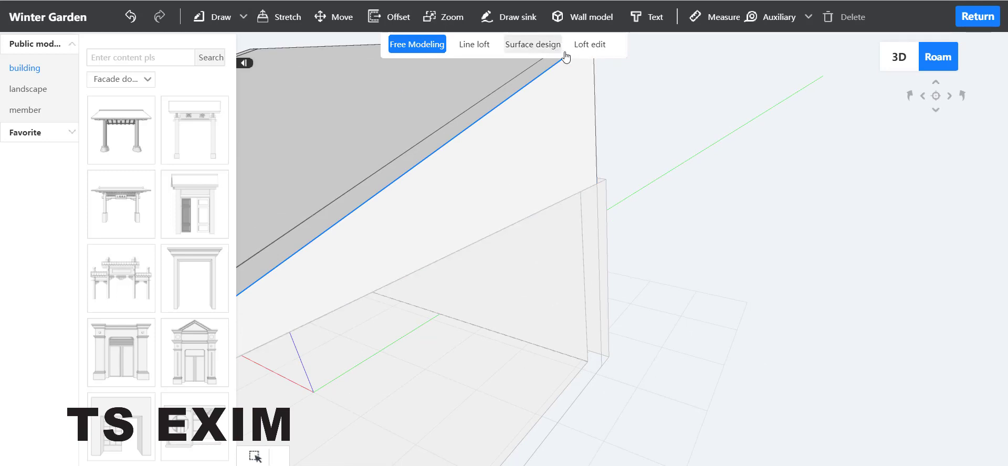
click(538, 50)
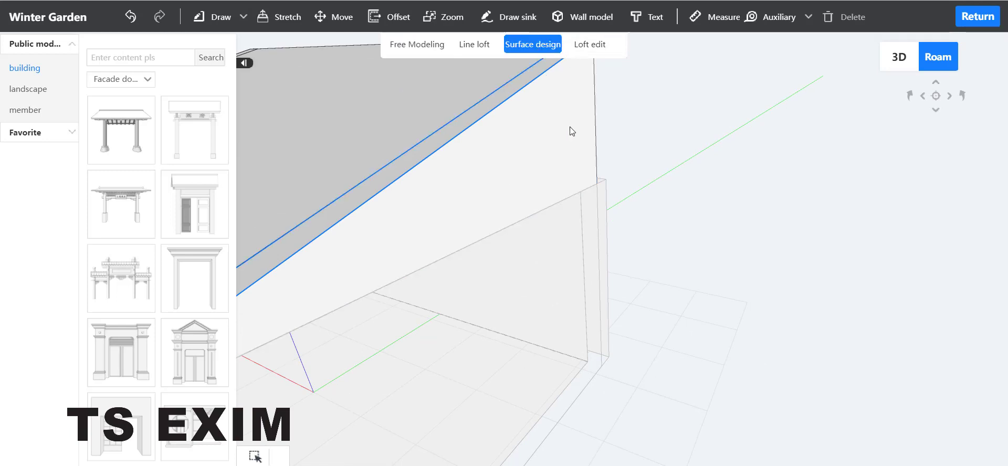
click(525, 148)
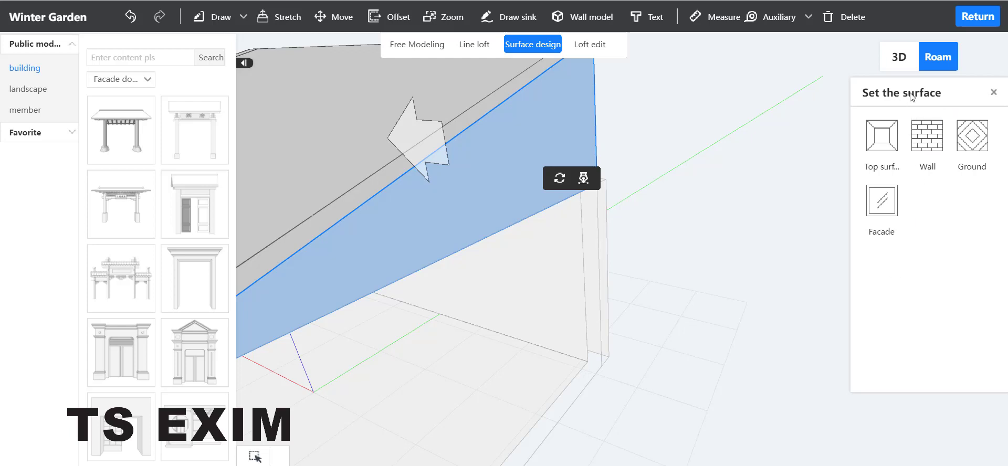
drag(911, 96, 789, 96)
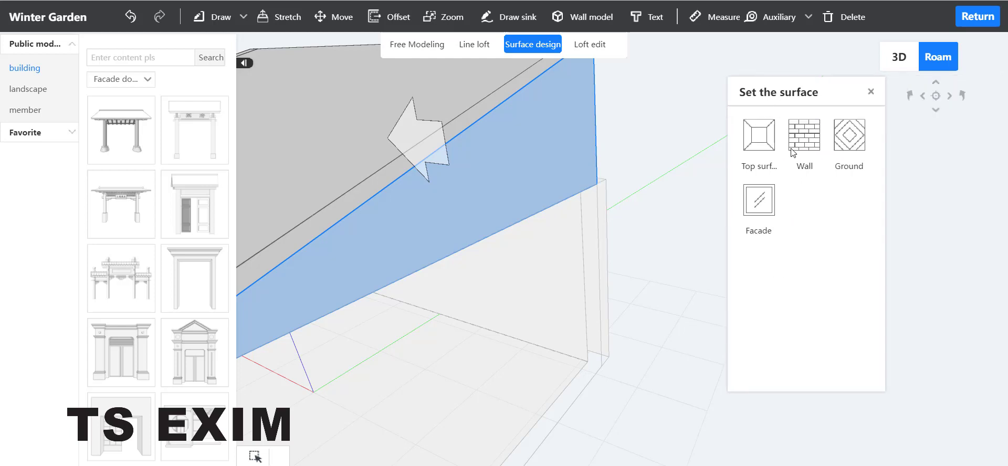
click(759, 200)
click(642, 295)
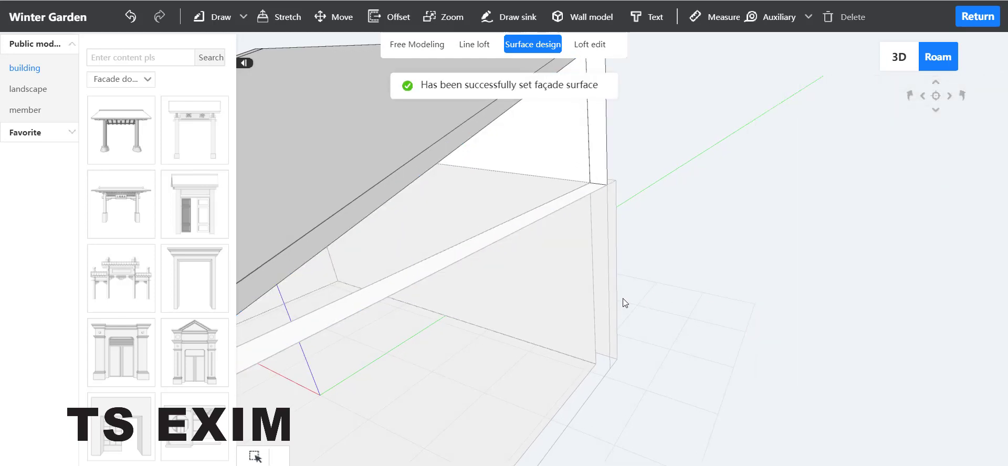
- Open the triangular facade for door and window design and fill it with the AUTO frame of the Edinburgh(New) casement series
scroll(622, 298, up, 3)
drag(591, 304, 575, 283)
key(a)
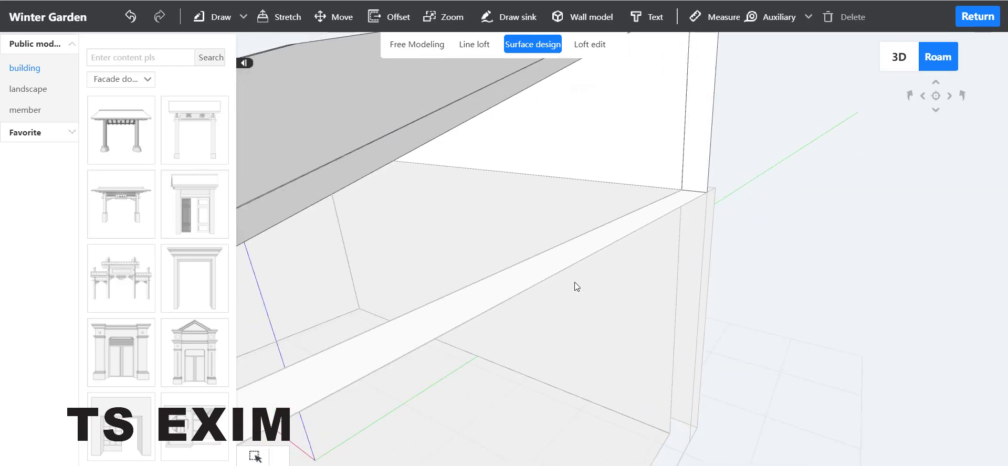
scroll(747, 317, down, 5)
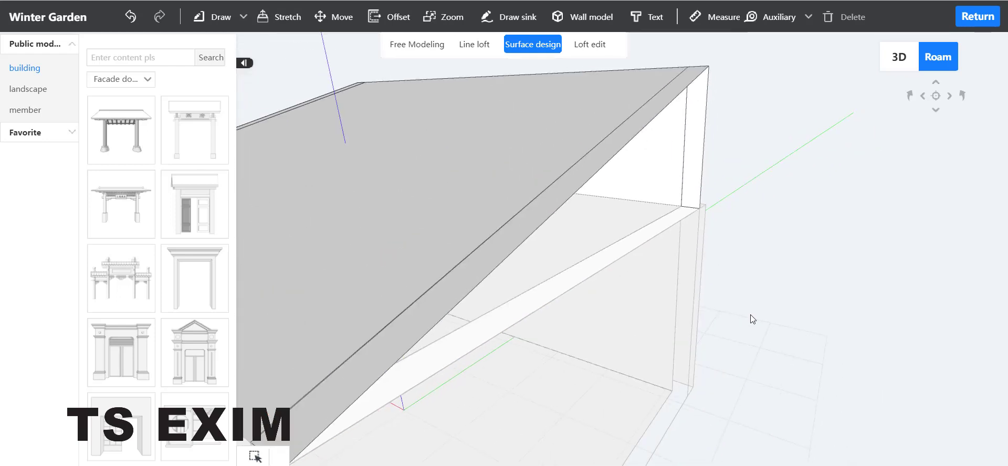
click(660, 184)
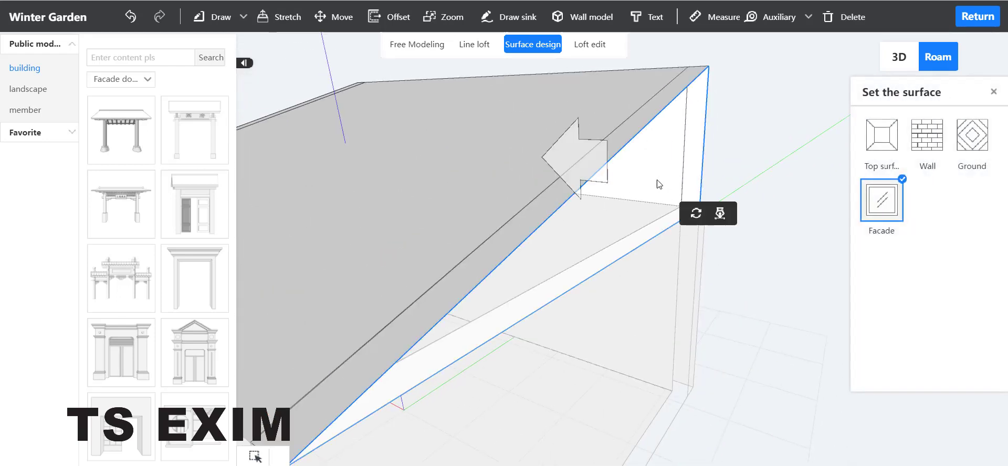
click(720, 213)
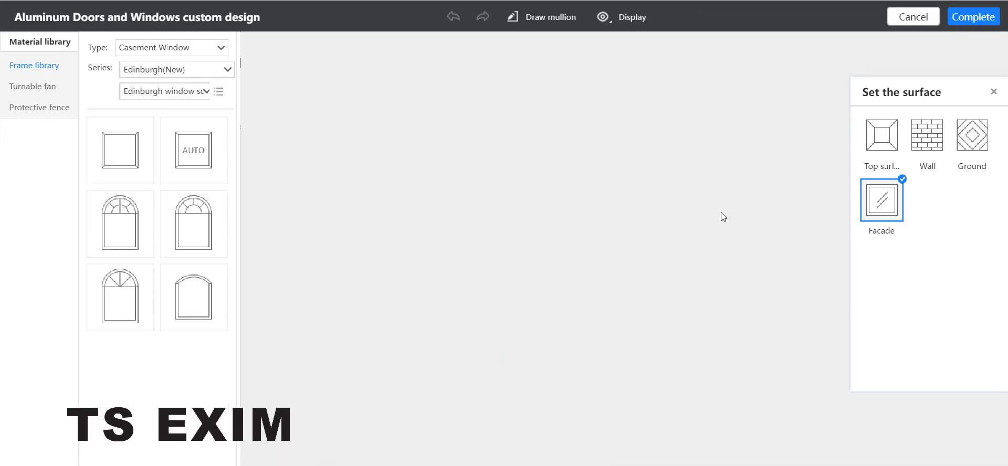
drag(195, 150, 483, 272)
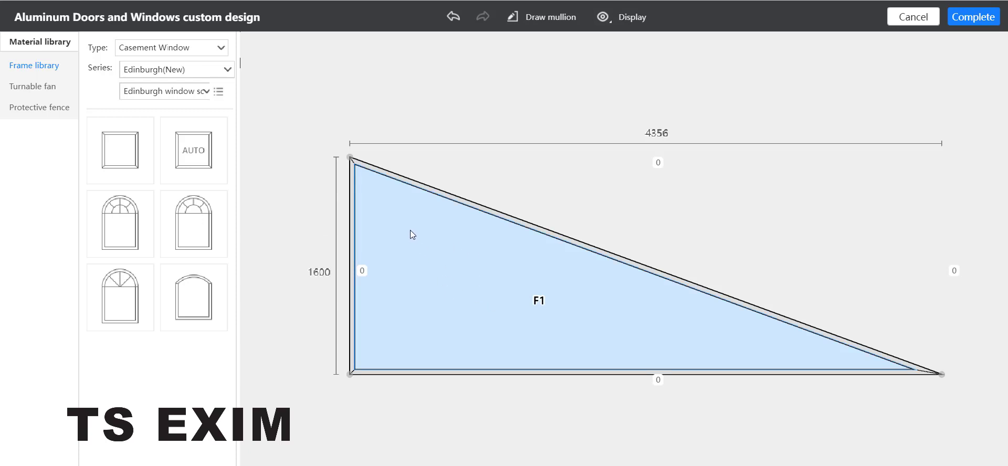
- Divide the triangular frame into three panes with two vertical mullions, complete the window and leave Winter Garden
click(446, 280)
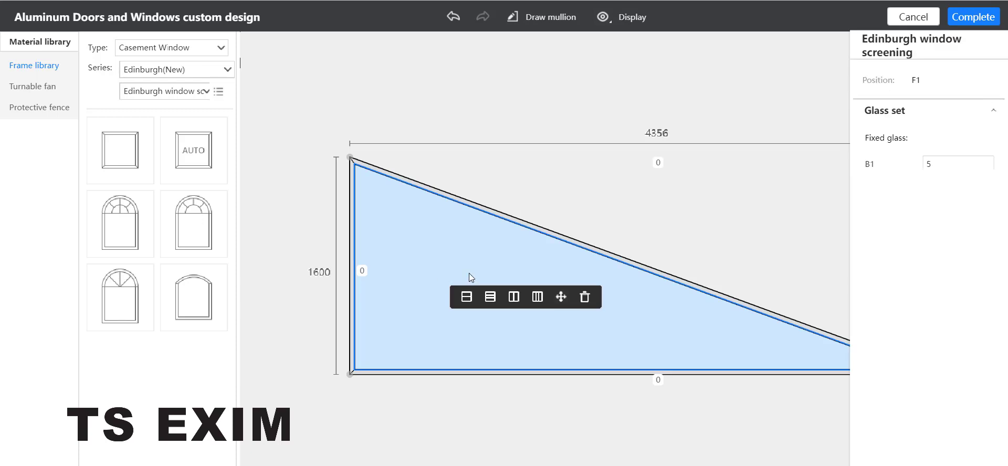
click(538, 297)
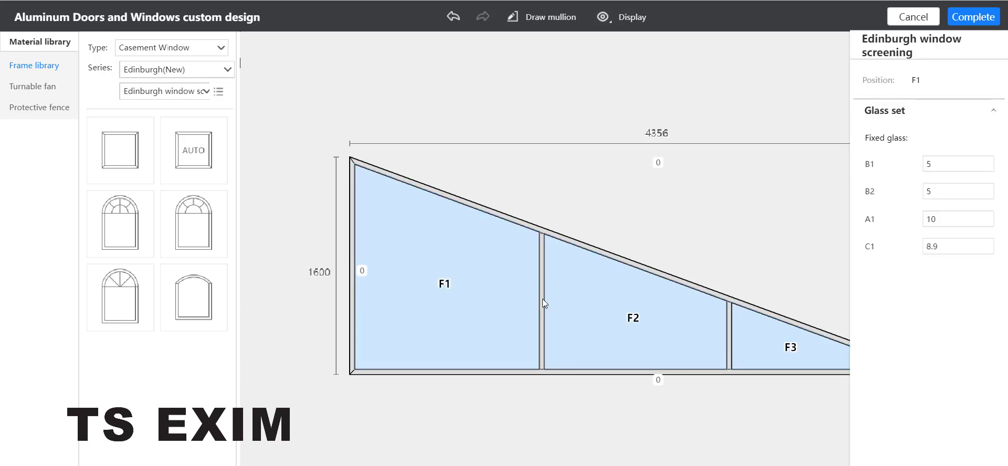
click(965, 26)
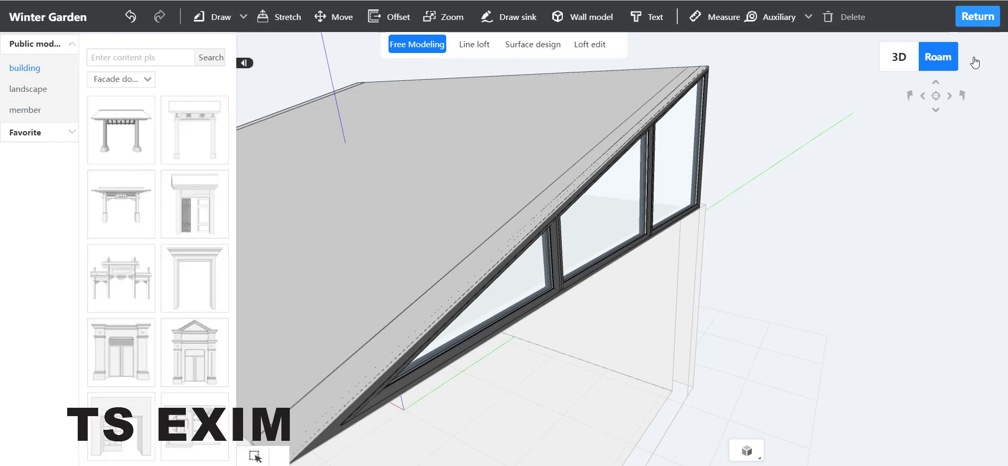
click(976, 16)
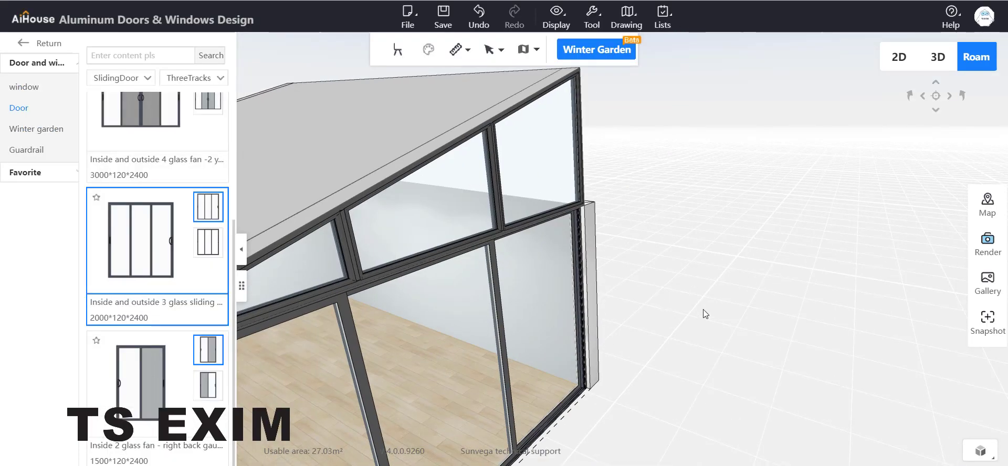
- Hide the ceiling layer so that the triangular window can be seen from inside the room
drag(704, 314, 442, 261)
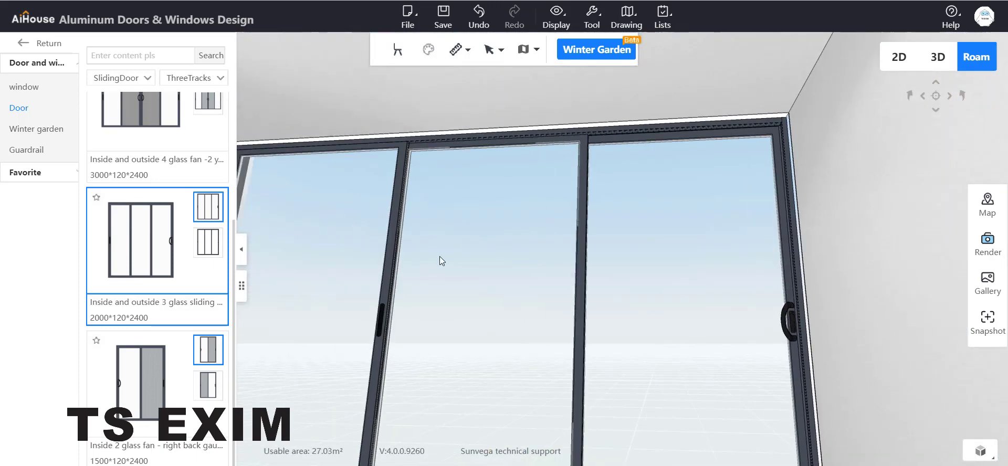
scroll(438, 259, up, 2)
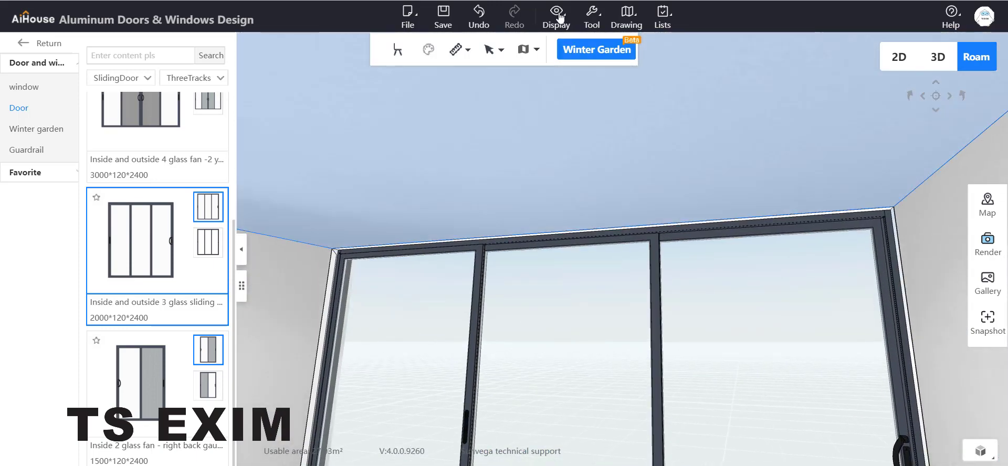
click(560, 18)
click(551, 94)
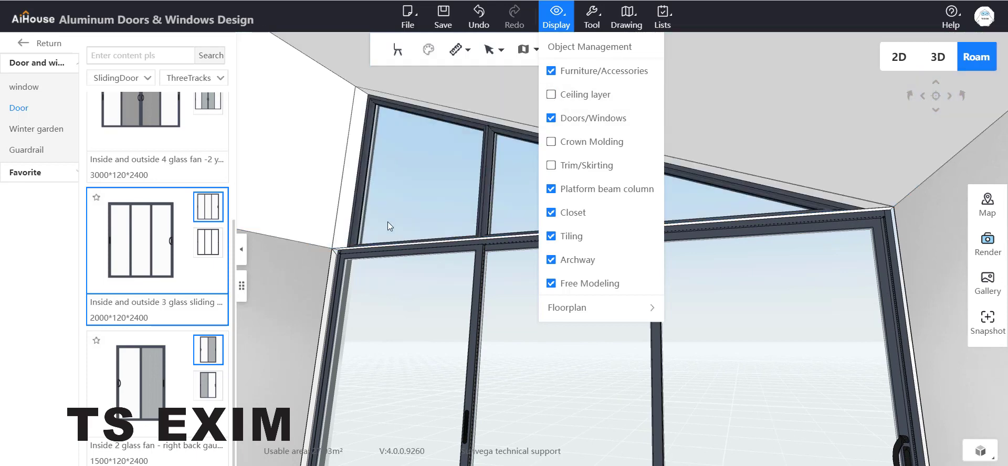
- Examine from inside the room how the triangular window's mullions line up with the sliding door panels below
drag(395, 279, 420, 304)
key(q)
key(a)
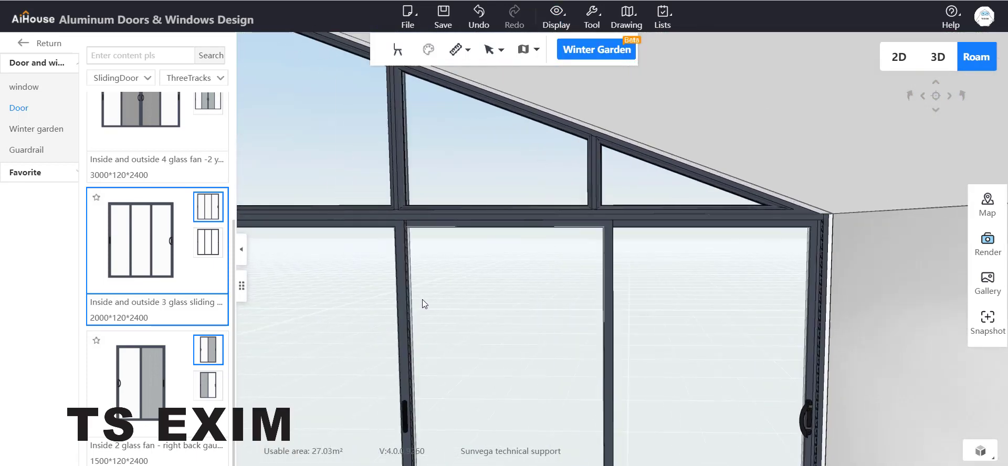
key(a)
key(a)
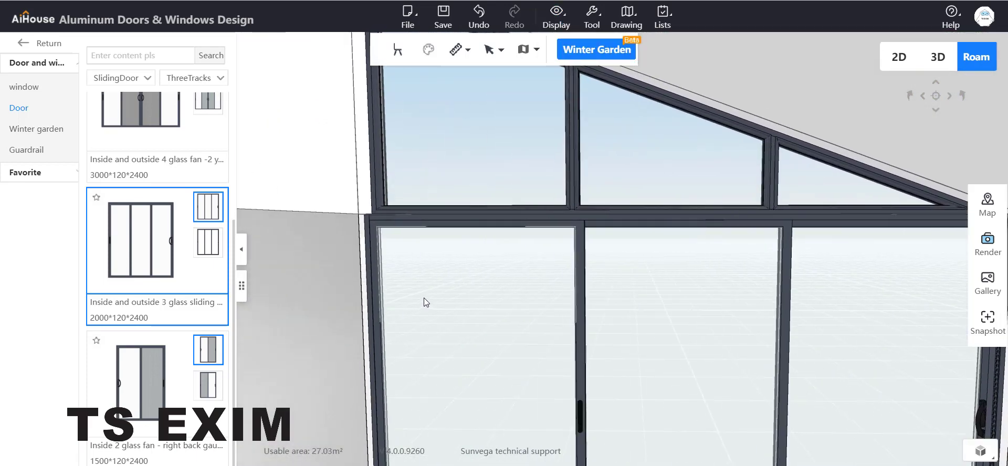
scroll(424, 298, down, 2)
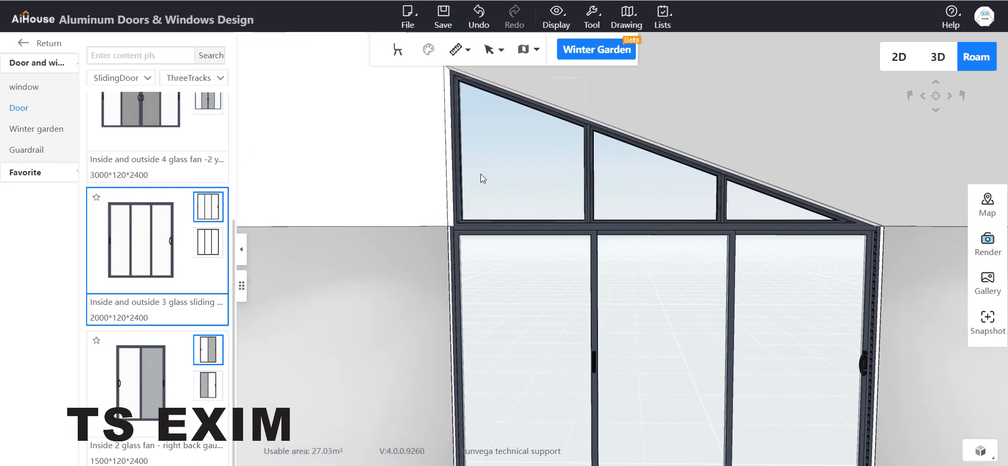
drag(481, 174, 519, 206)
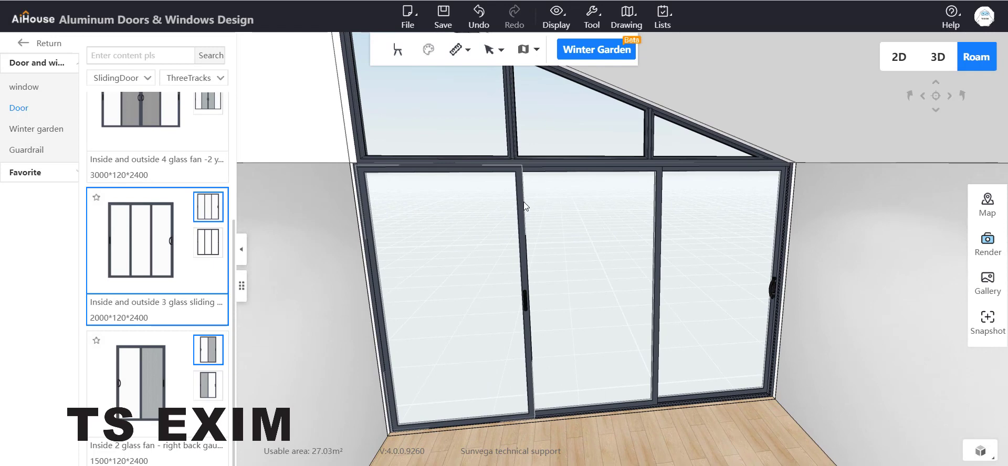
scroll(524, 203, down, 1)
scroll(540, 173, up, 1)
drag(551, 175, 536, 147)
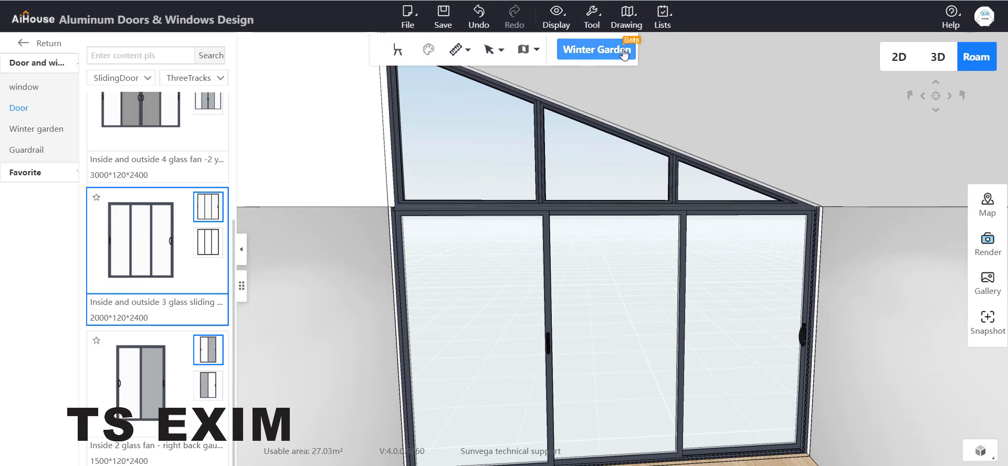
- Reopen the triangular window's custom frame design from its facade surface in Winter Garden
click(597, 50)
click(951, 69)
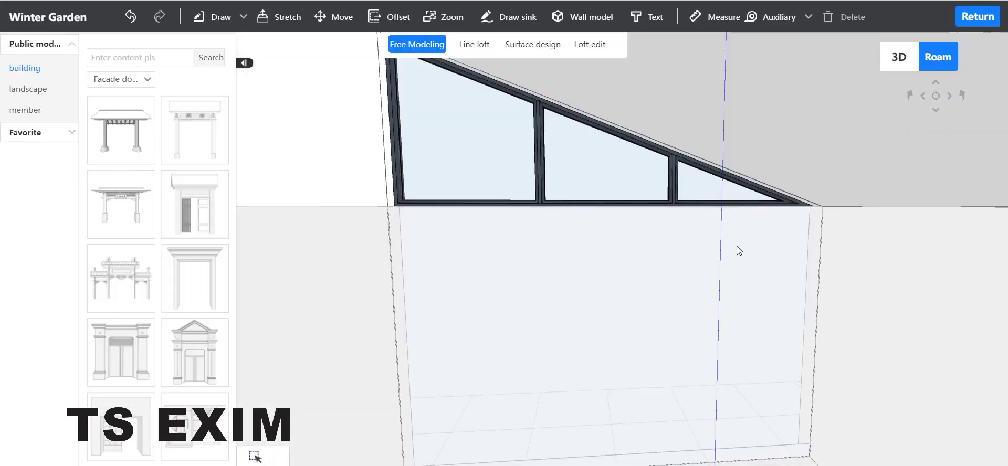
click(527, 50)
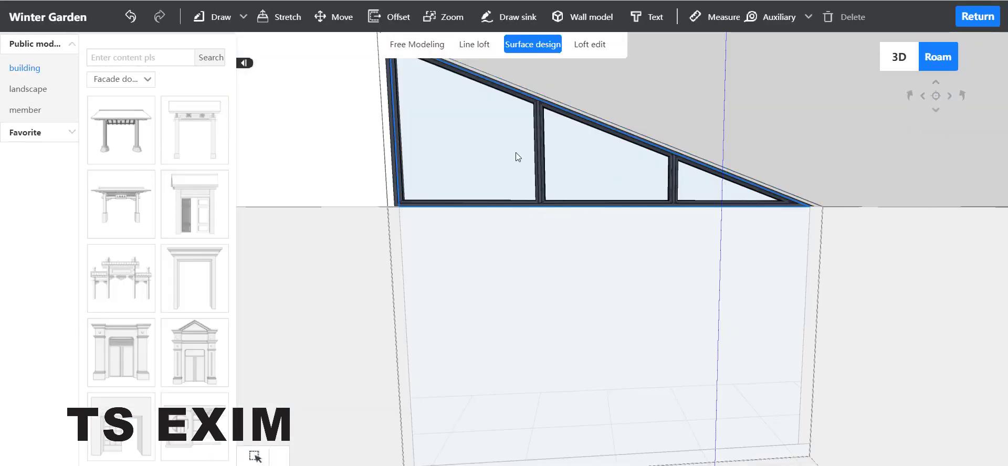
click(503, 141)
click(565, 175)
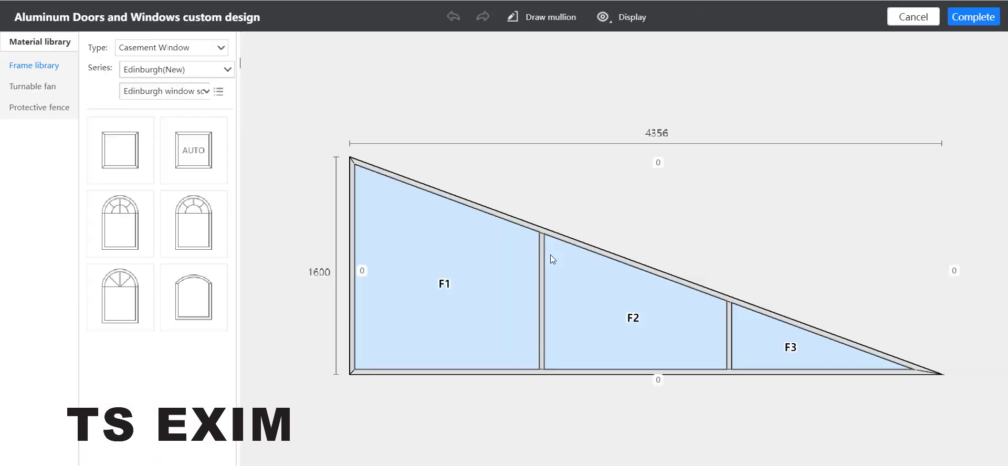
- Shift both vertical mullions toward the triangle's low end to align with the sliding door stiles, then complete the window and return
click(542, 285)
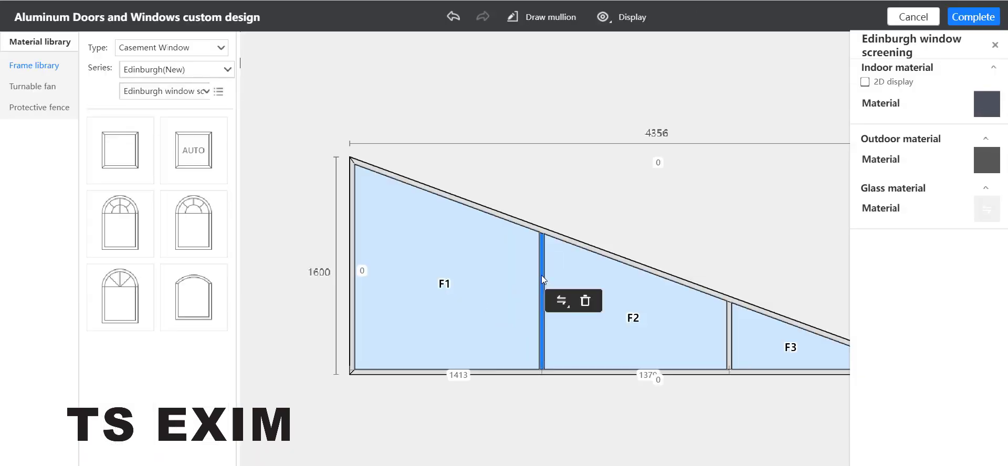
drag(540, 276, 555, 283)
drag(731, 316, 740, 317)
click(989, 25)
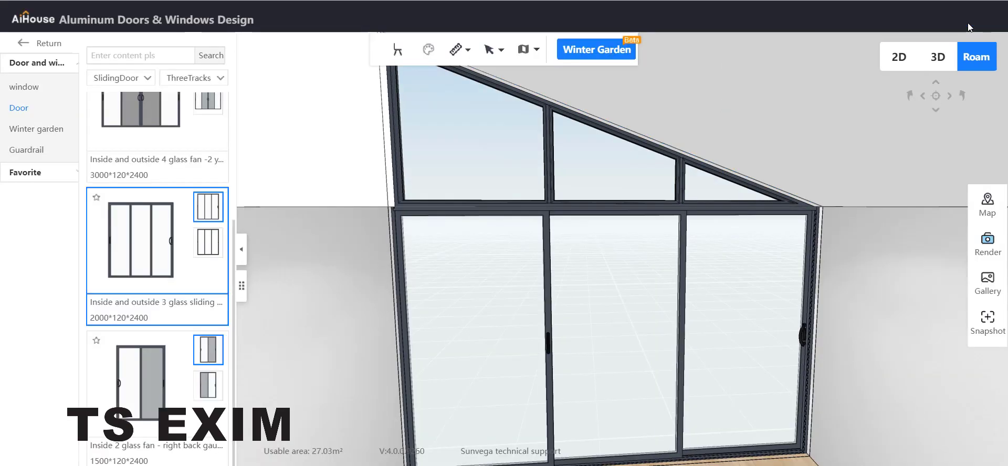
click(983, 18)
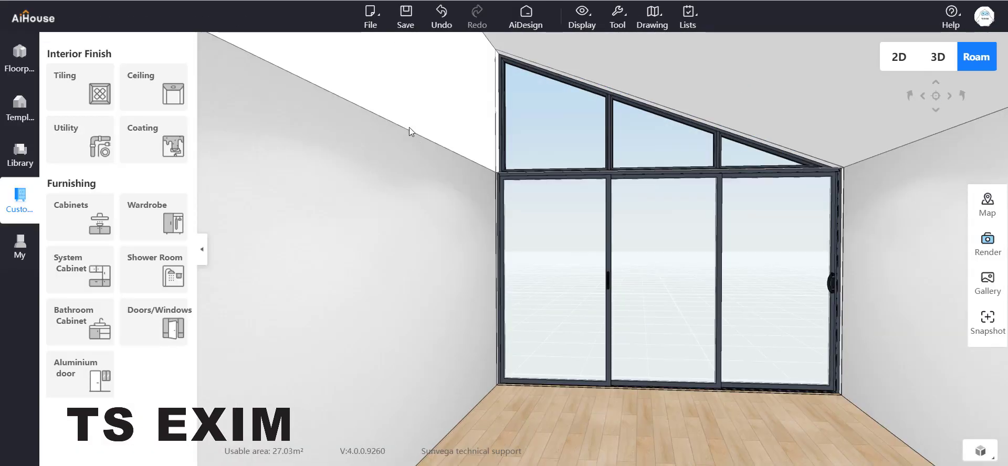
- Turn the ceiling layer's display back on inside the room
drag(408, 127, 411, 138)
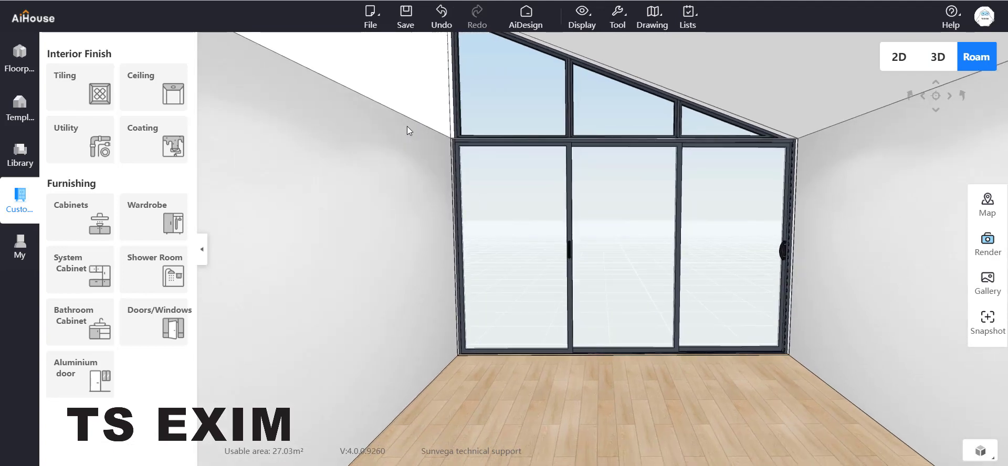
key(q)
mouse_move(588, 21)
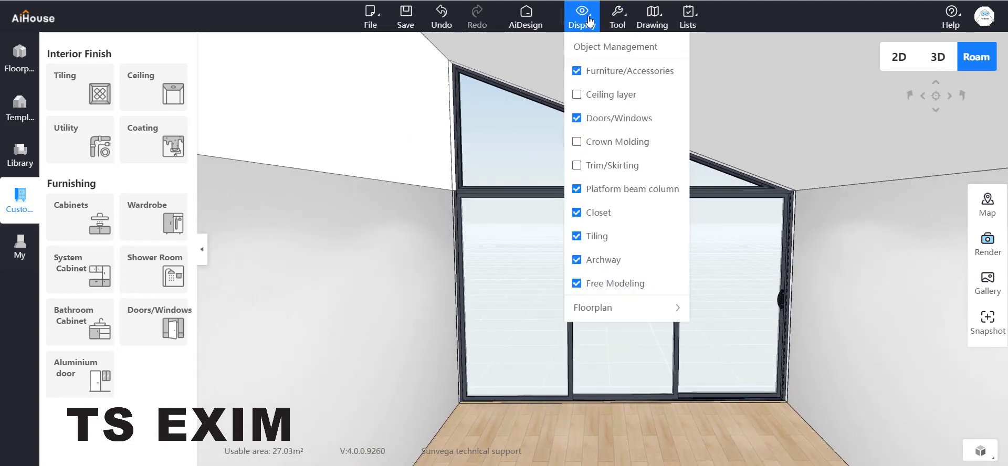
click(577, 94)
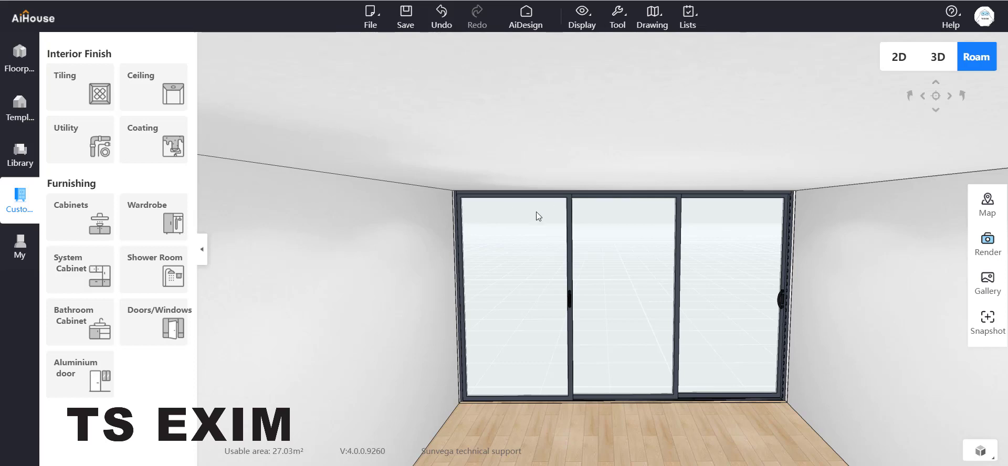
- Search the public library for "skylight" and place the 810*810*50 Skylight model in the room
drag(536, 212, 551, 219)
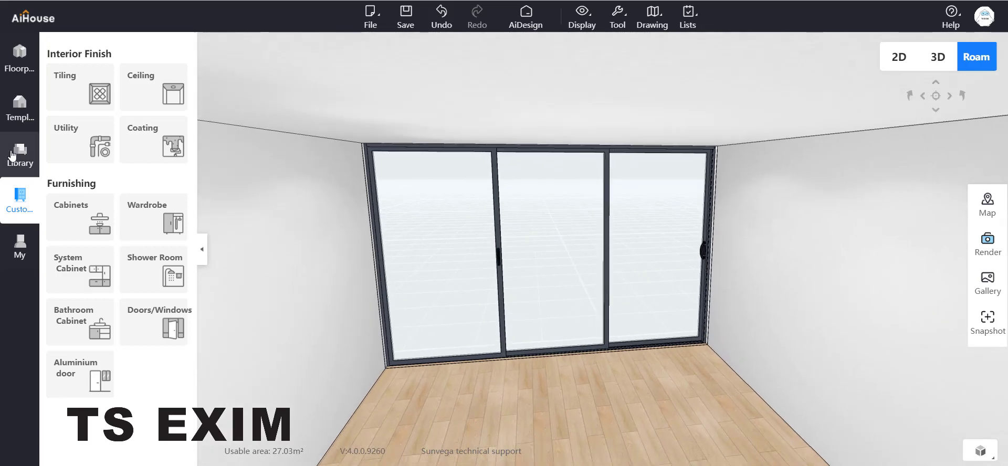
click(26, 160)
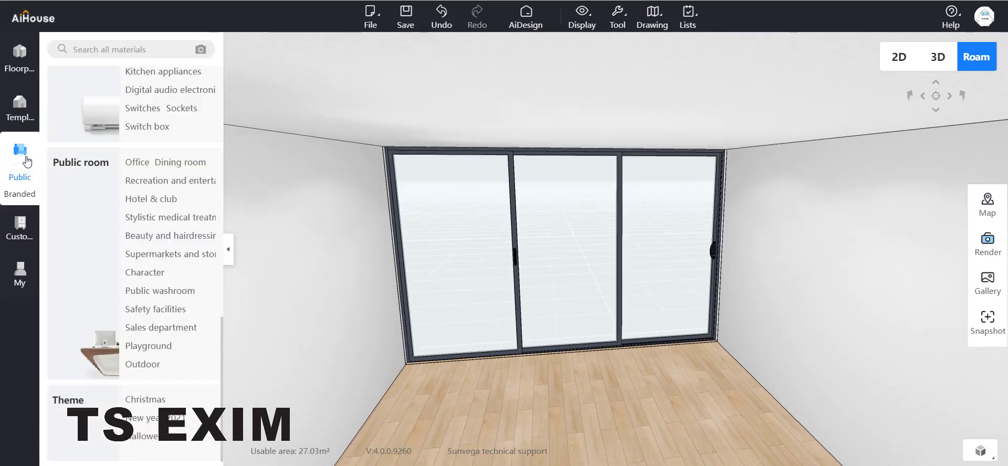
click(141, 50)
text(skylight)
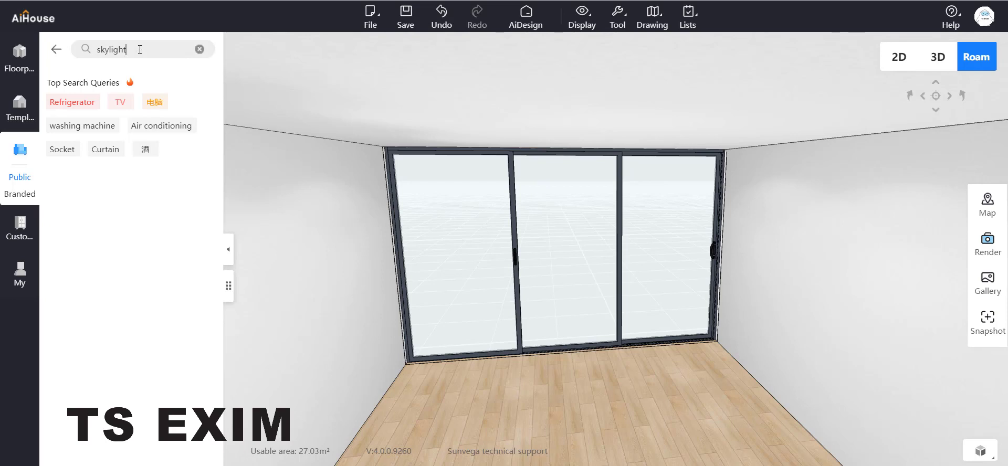
key(Return)
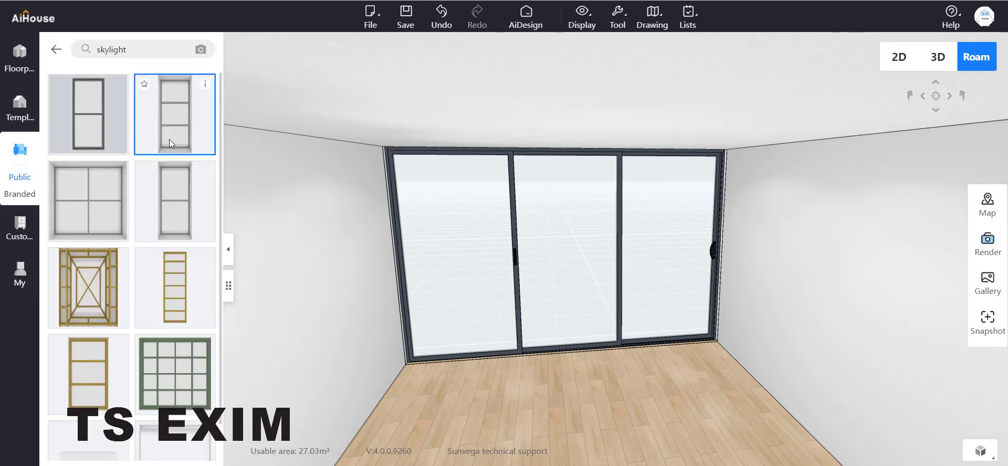
scroll(171, 158, down, 2)
mouse_move(204, 395)
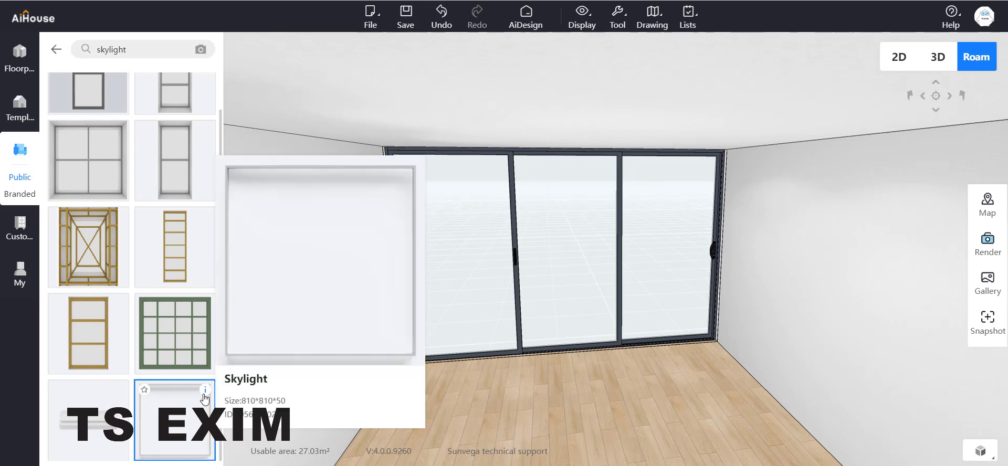
click(172, 418)
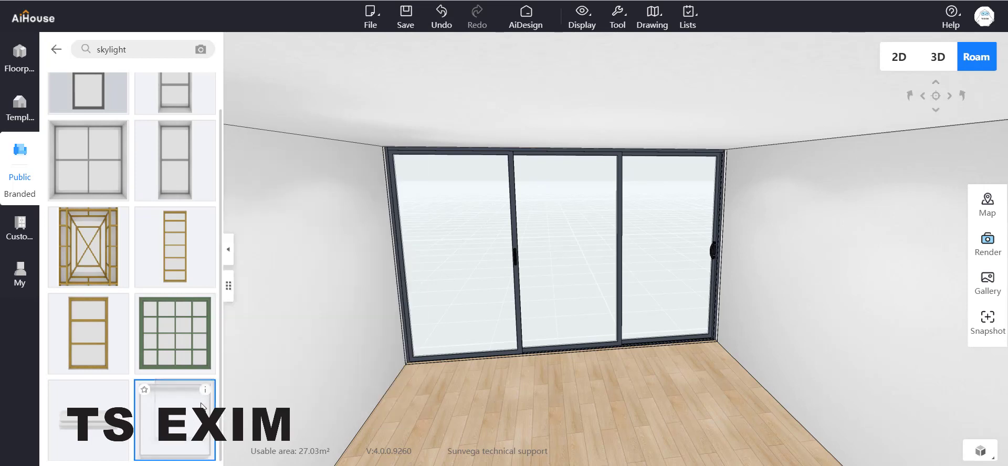
click(567, 296)
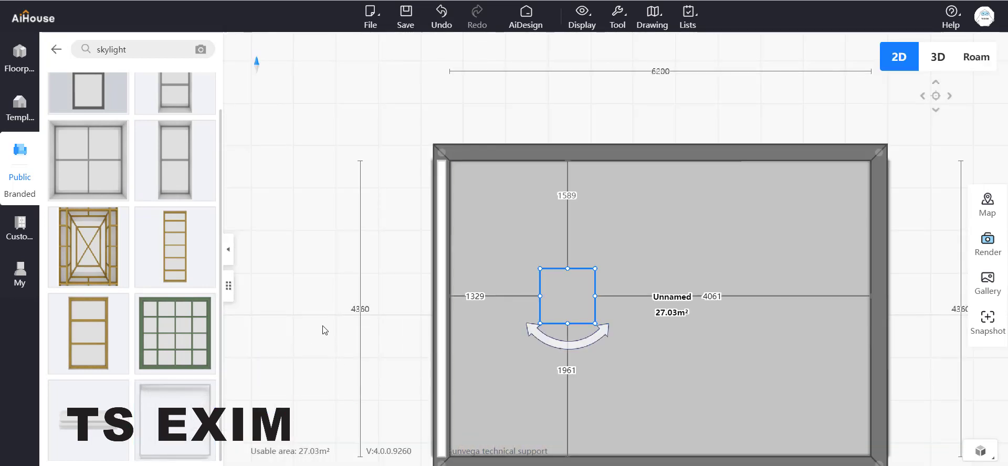
- Expand the placed skylight to fill the whole room area and check it from inside the room
drag(324, 330, 299, 226)
click(530, 176)
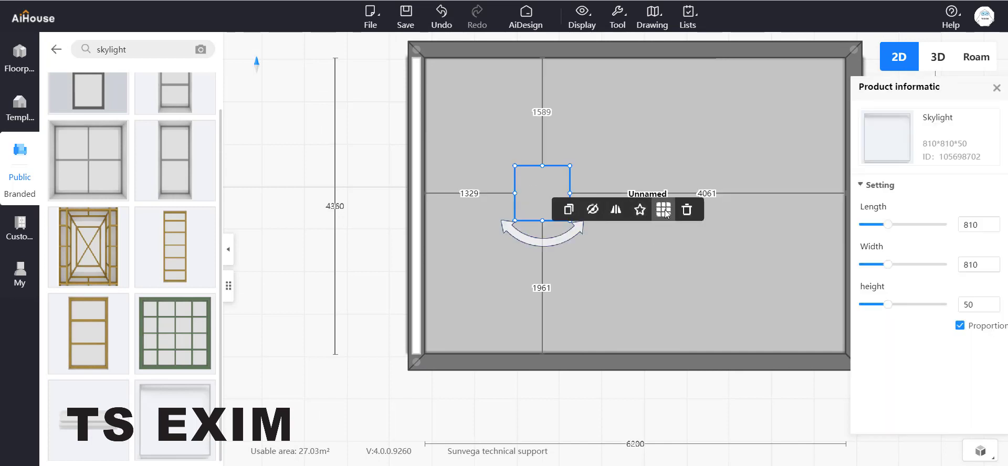
click(664, 210)
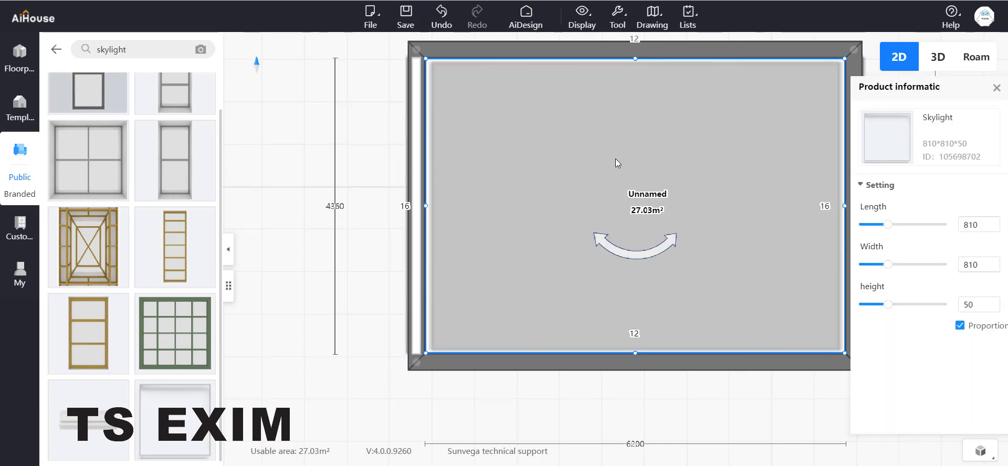
drag(373, 198, 343, 213)
click(648, 156)
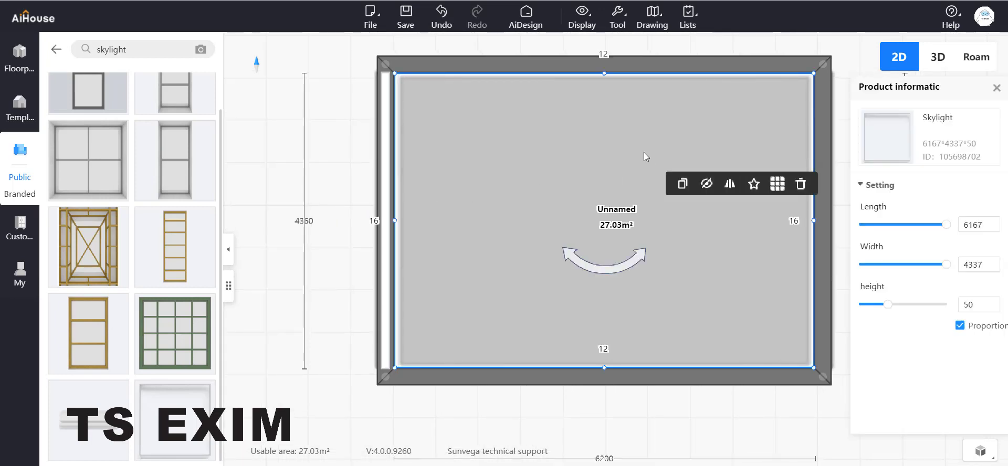
click(978, 58)
drag(645, 248, 624, 224)
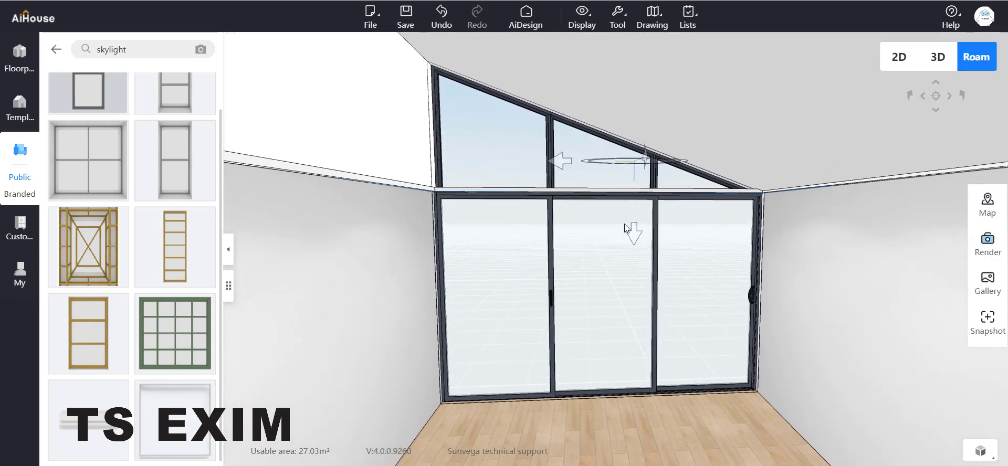
- In plan view, stretch all four edges of the skylight outward to the outer faces of the surrounding walls
click(900, 66)
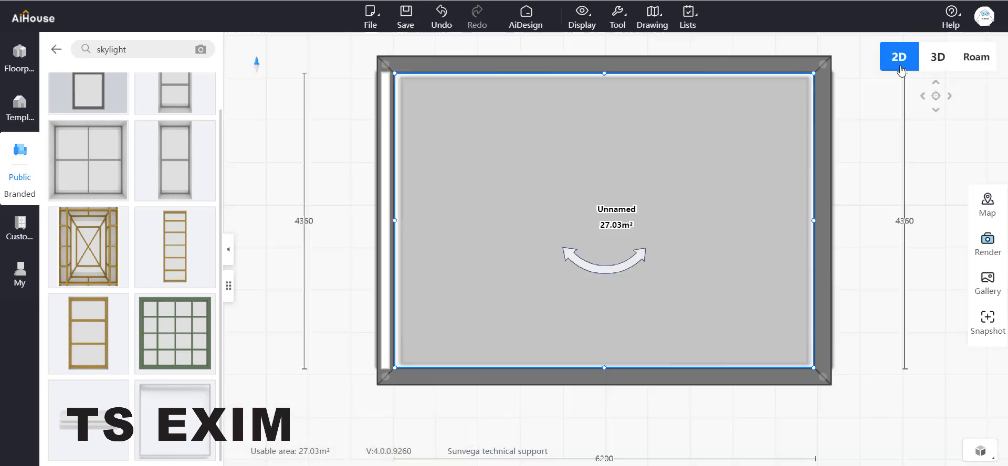
click(494, 158)
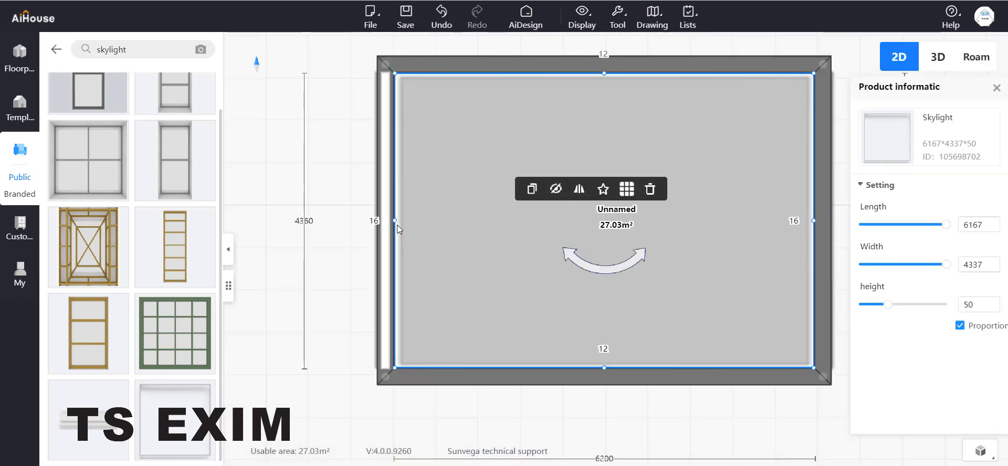
drag(395, 221, 378, 221)
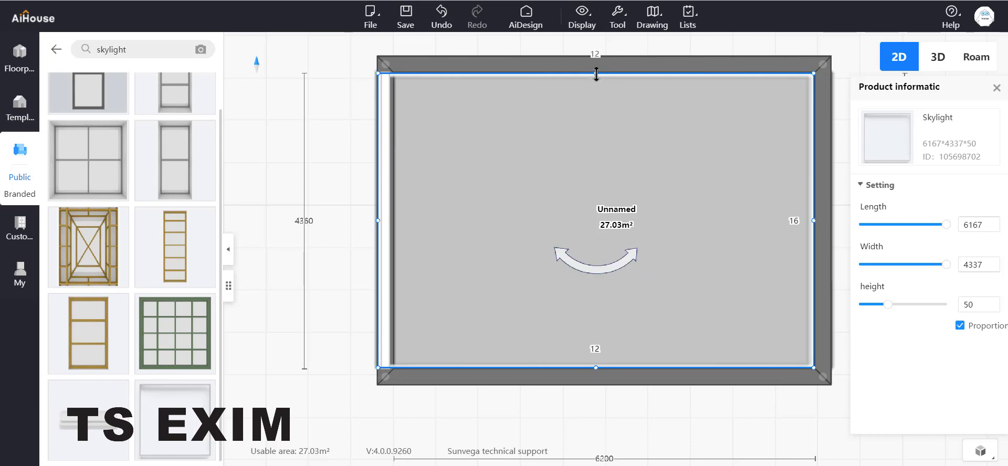
drag(595, 74, 595, 56)
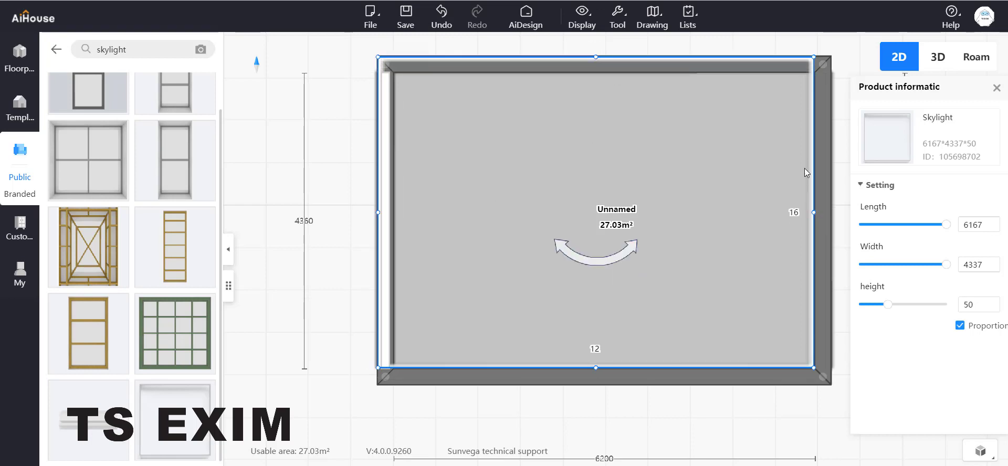
click(817, 212)
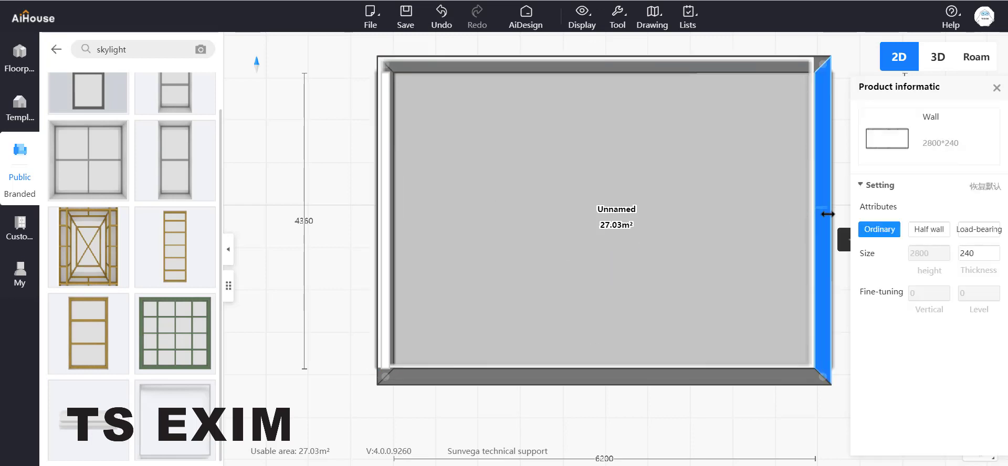
click(794, 210)
drag(813, 211, 829, 215)
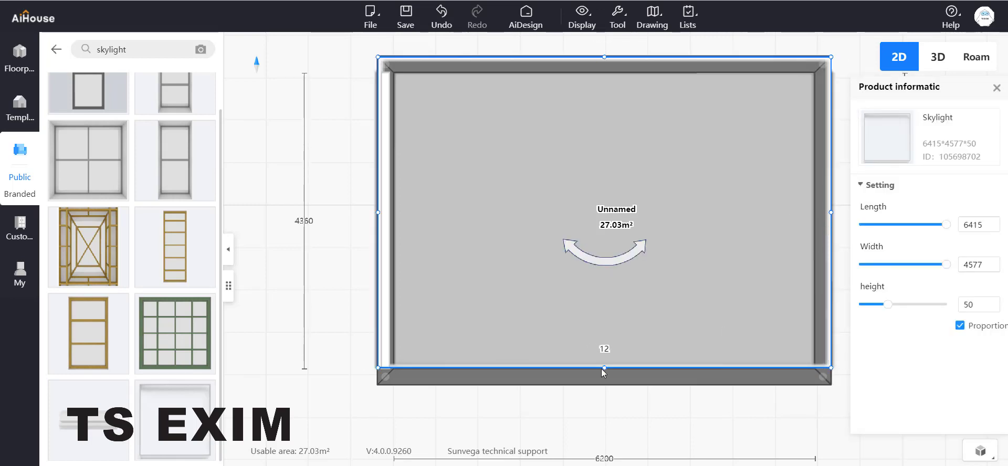
drag(604, 368, 603, 384)
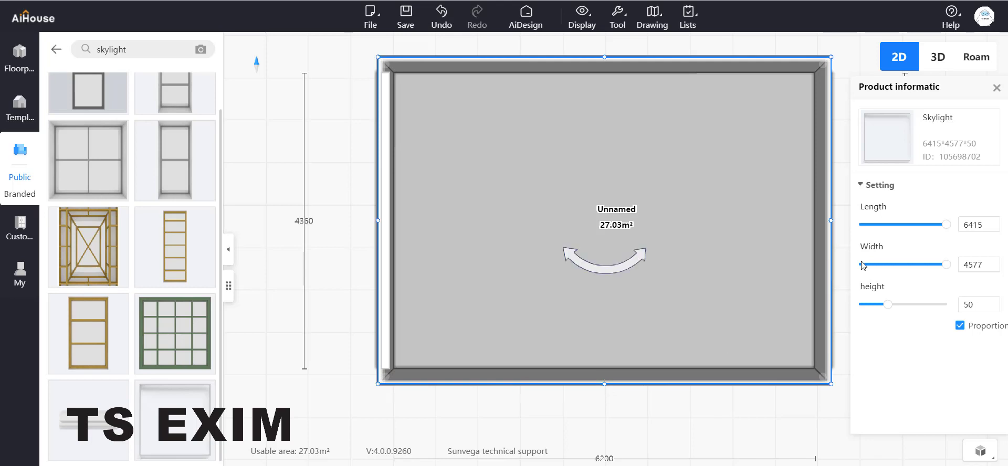
- Examine from inside the room how the enlarged skylight opening meets the walls and the triangular window
click(976, 57)
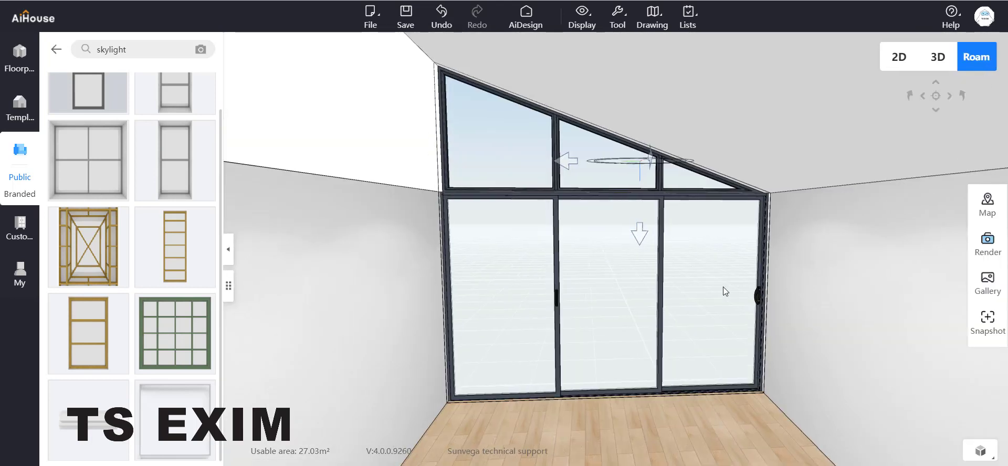
click(549, 266)
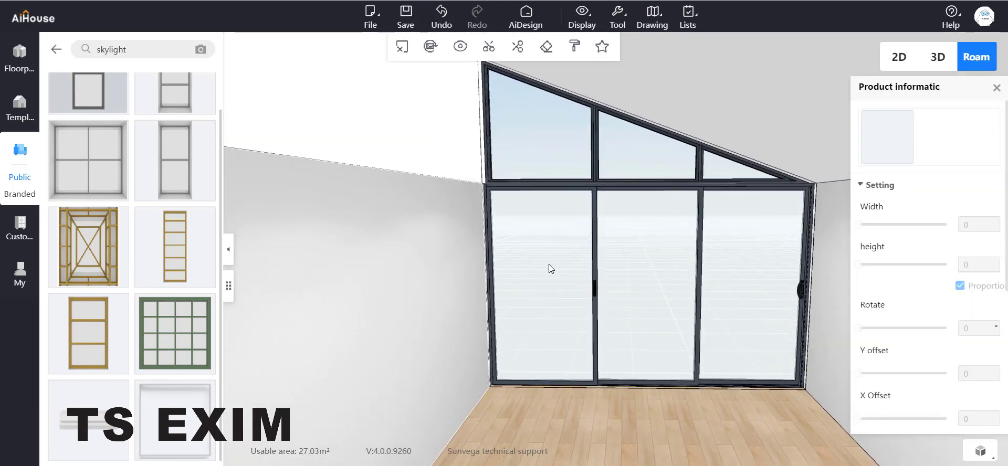
click(993, 90)
scroll(682, 288, down, 1)
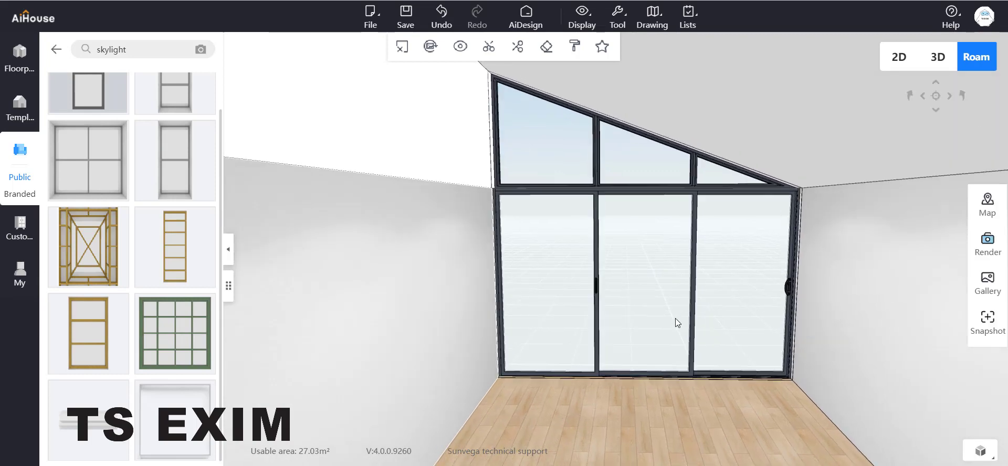
scroll(675, 318, up, 1)
key(e)
mouse_move(673, 316)
mouse_down()
mouse_move(672, 267)
mouse_move(675, 308)
mouse_up()
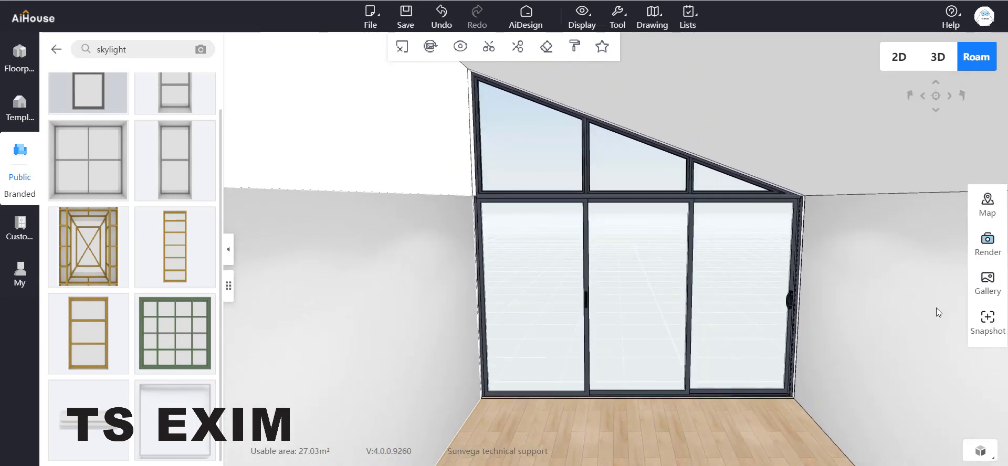
- Open the gallery of rendered images
click(988, 283)
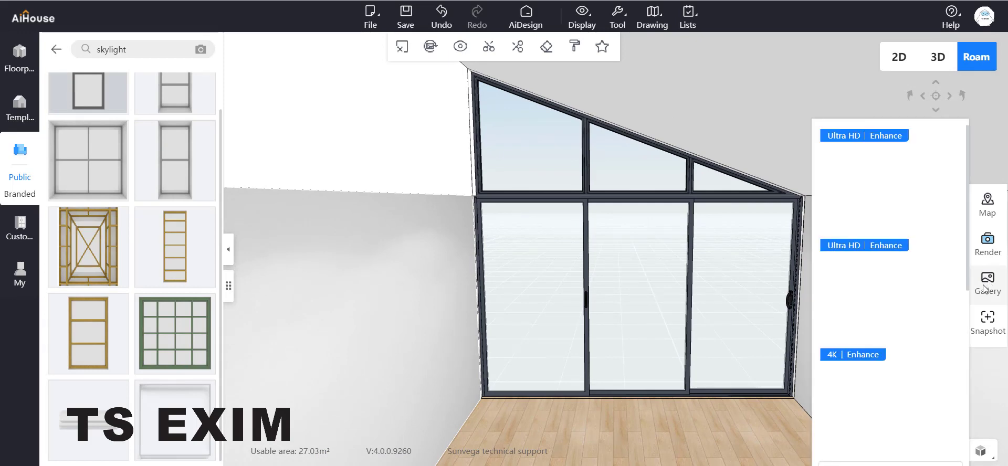